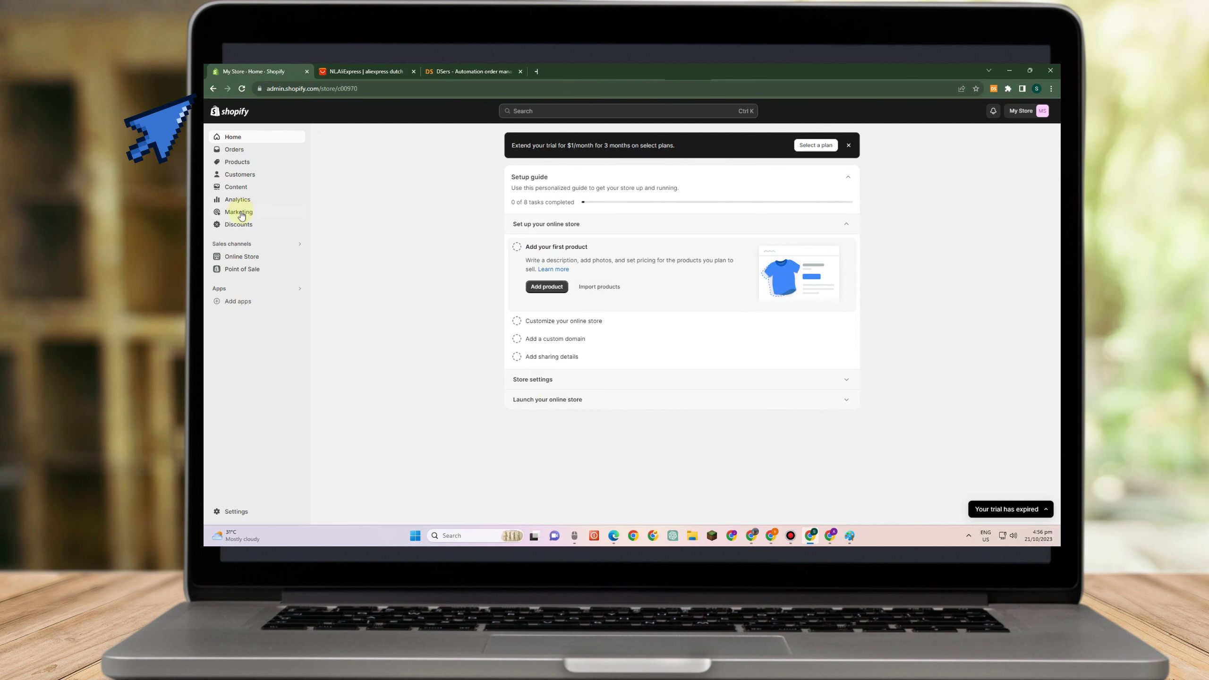
Switch from the Shopify store dashboard to the AliExpress home page.
left_click(328, 75)
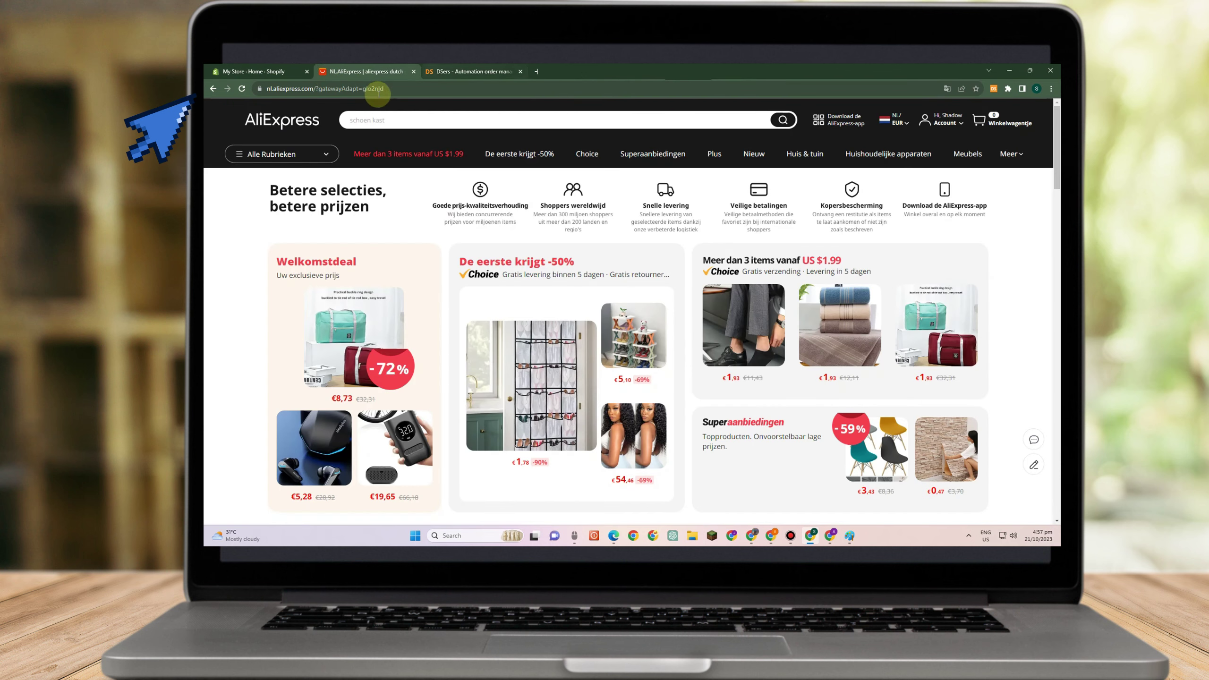
Go to the DSers Find Suppliers page and dismiss the abnormal store authorization notice.
left_click(455, 71)
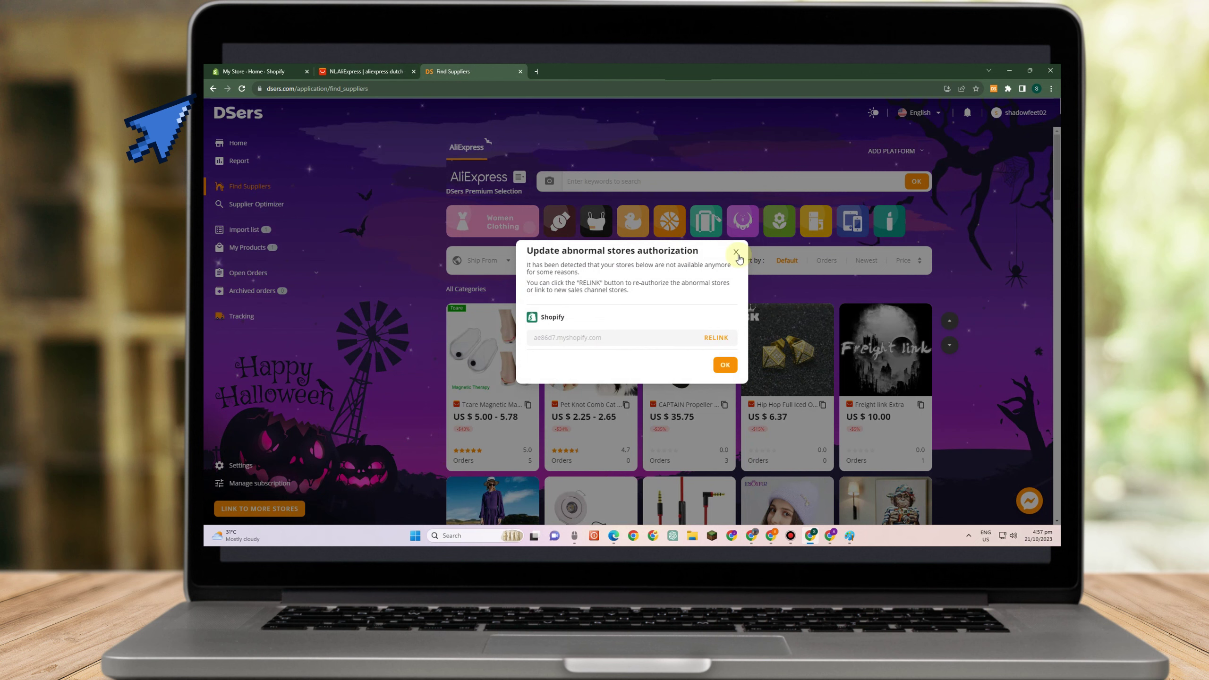
left_click(253, 70)
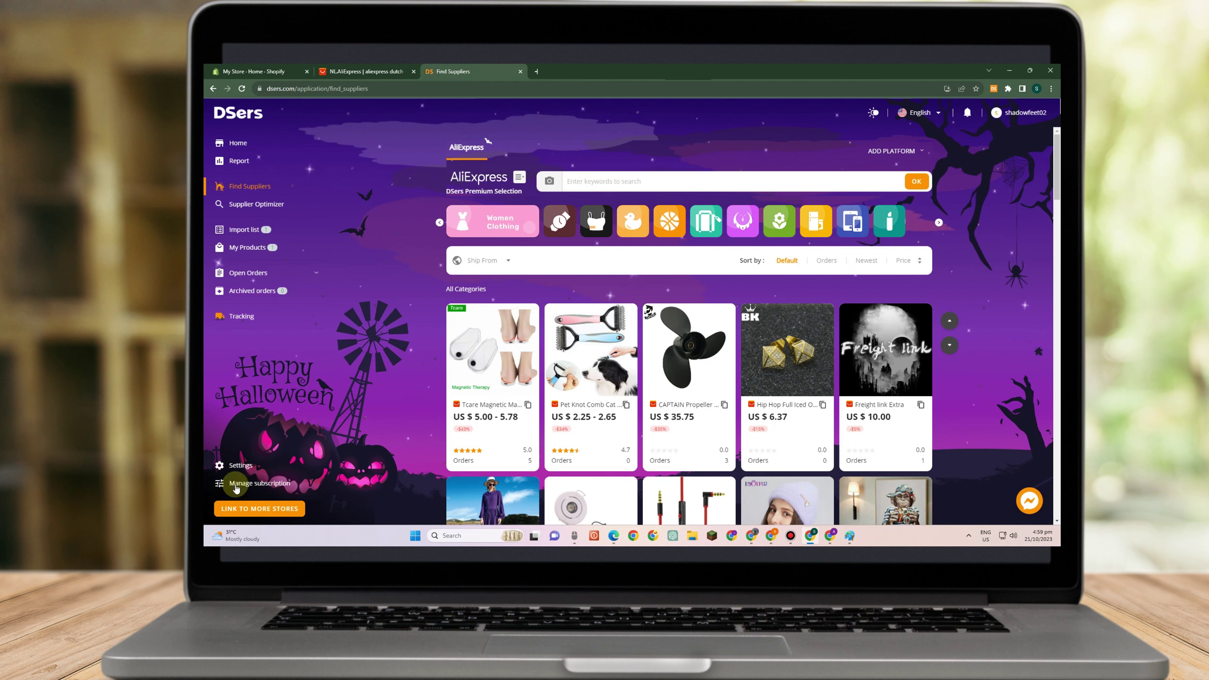
Open a new Chrome window from the browser menu.
left_click(1051, 89)
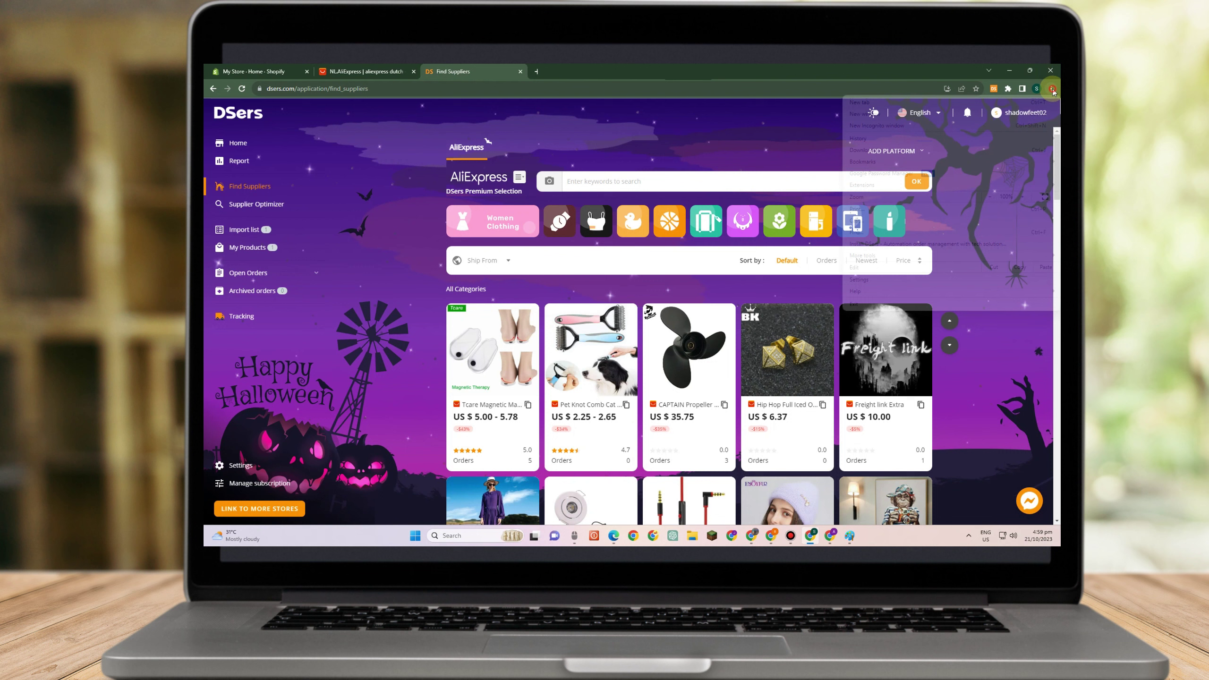
left_click(925, 115)
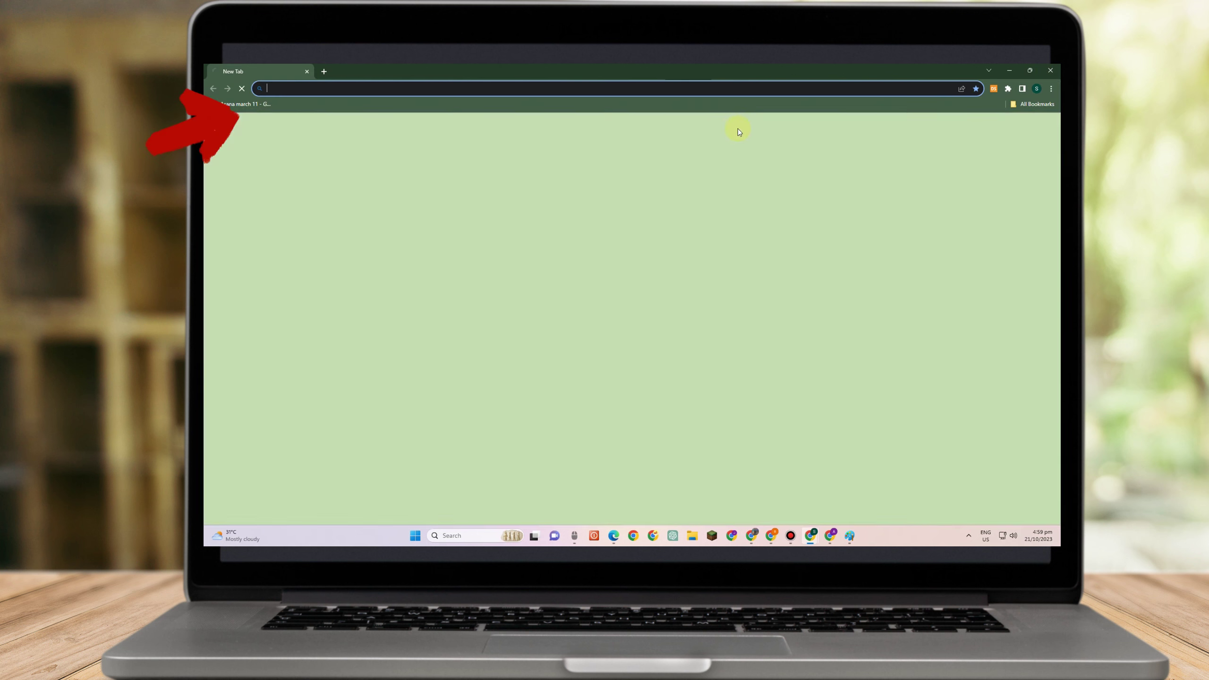
left_click(1051, 90)
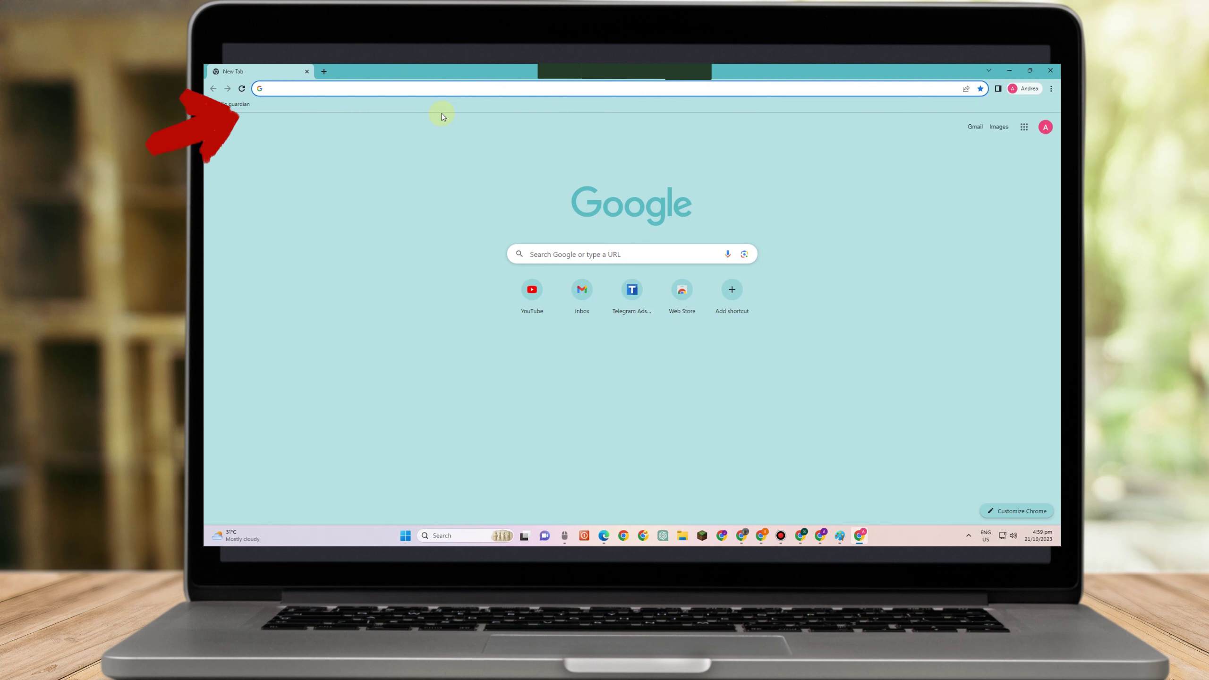
Search Google for 'dsers' and open the official dsers.com website.
type("dsers")
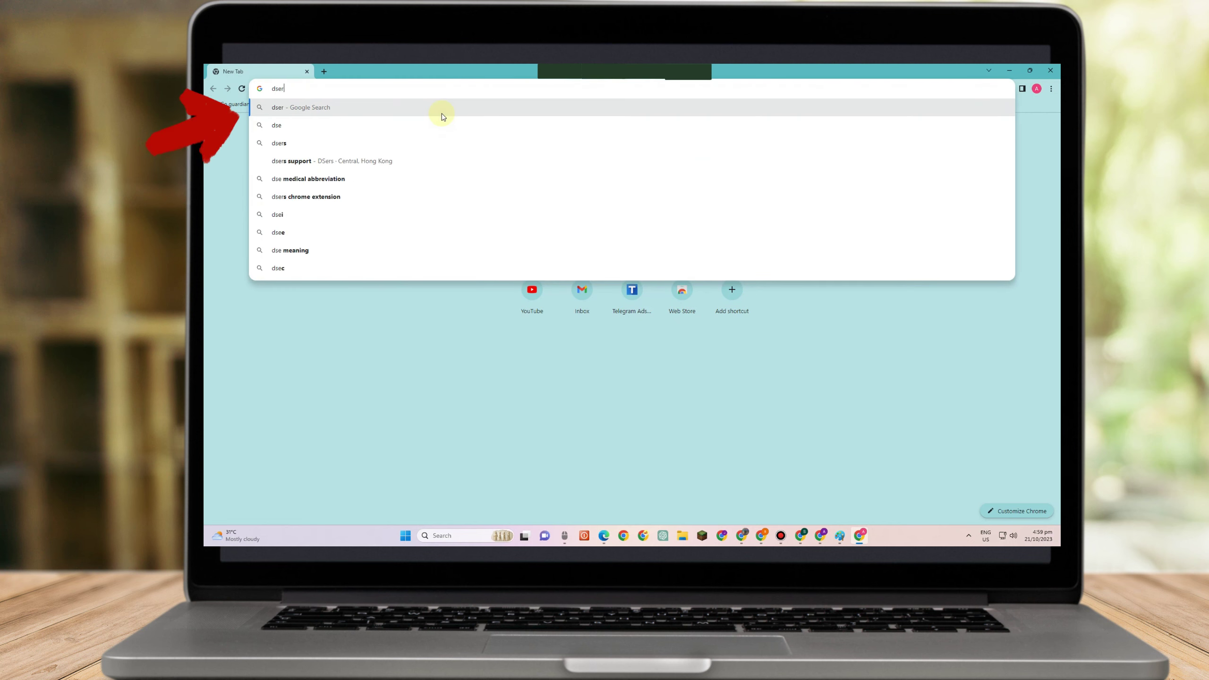
key("Return")
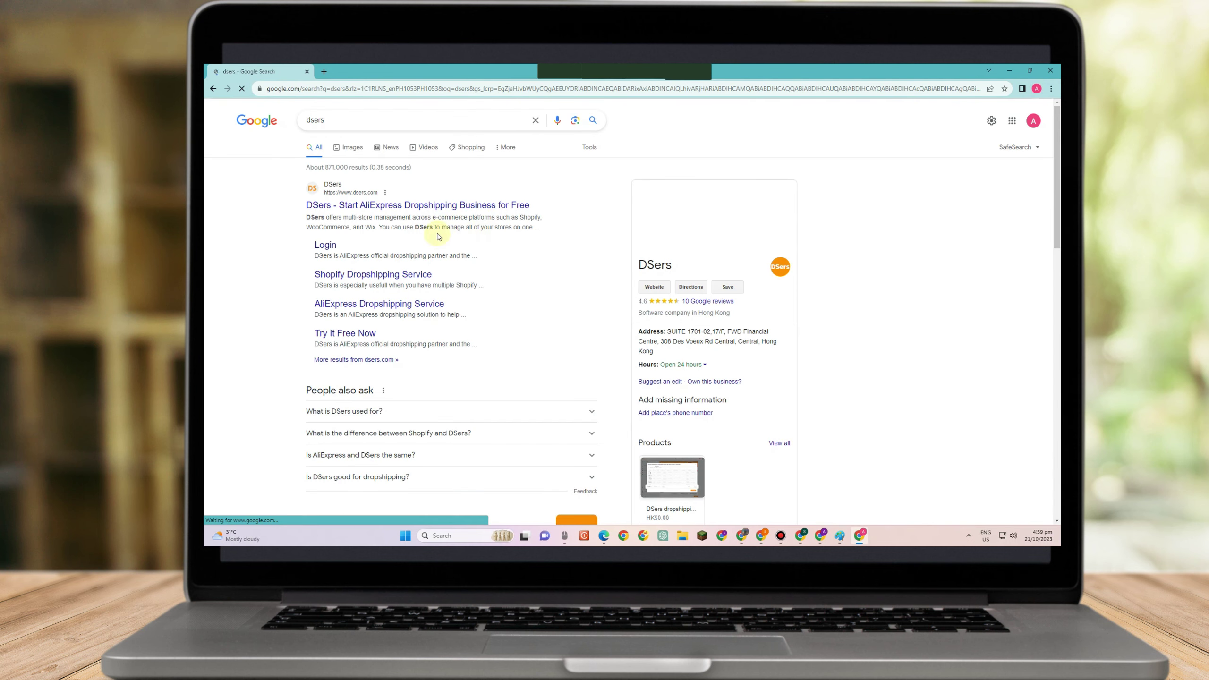
left_click(443, 206)
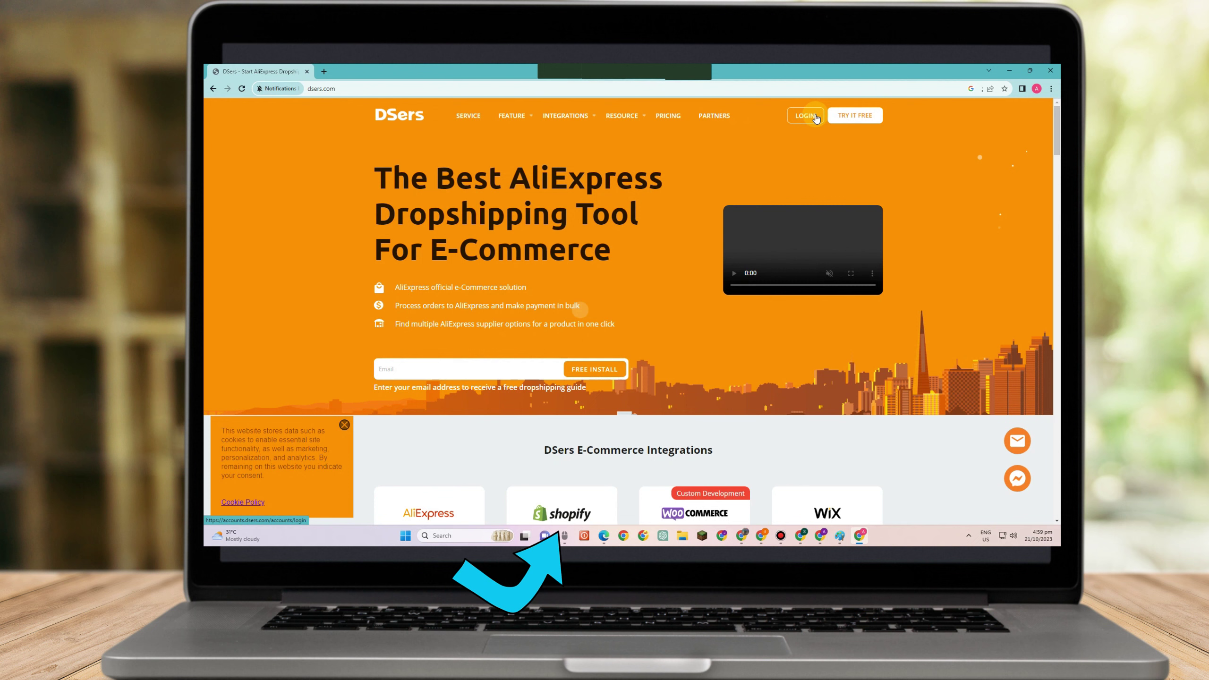
Create a free DSers account via TRY IT FREE and accept the update notice.
left_click(854, 116)
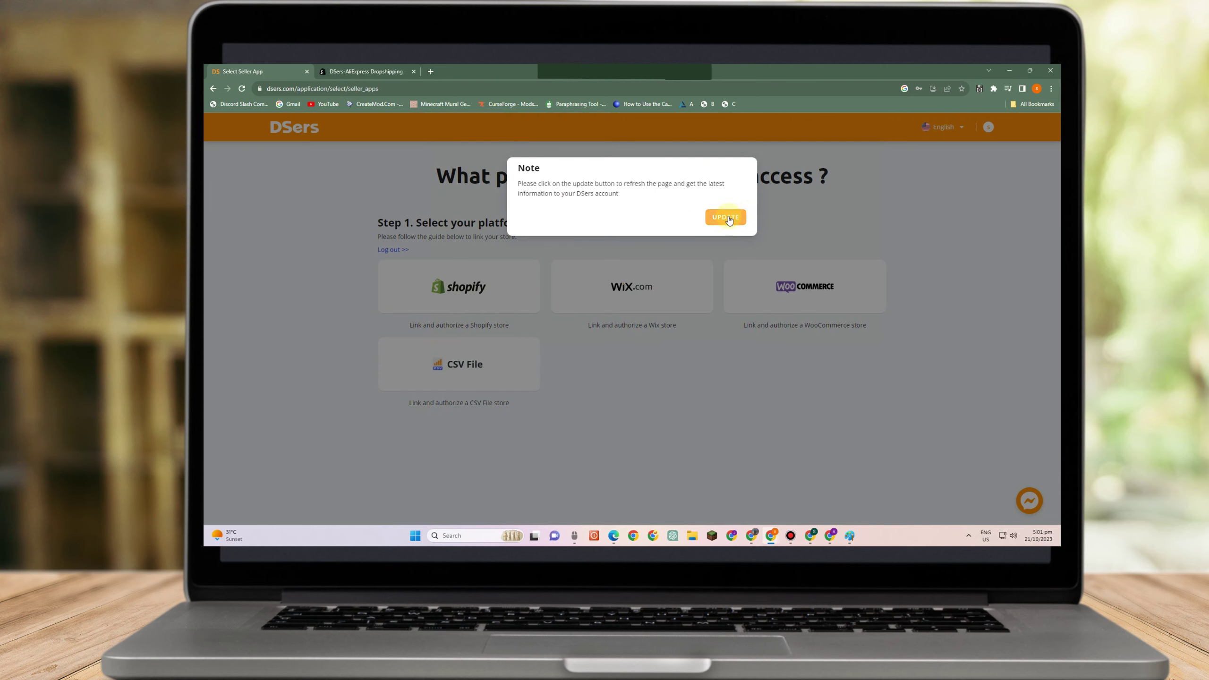
left_click(727, 219)
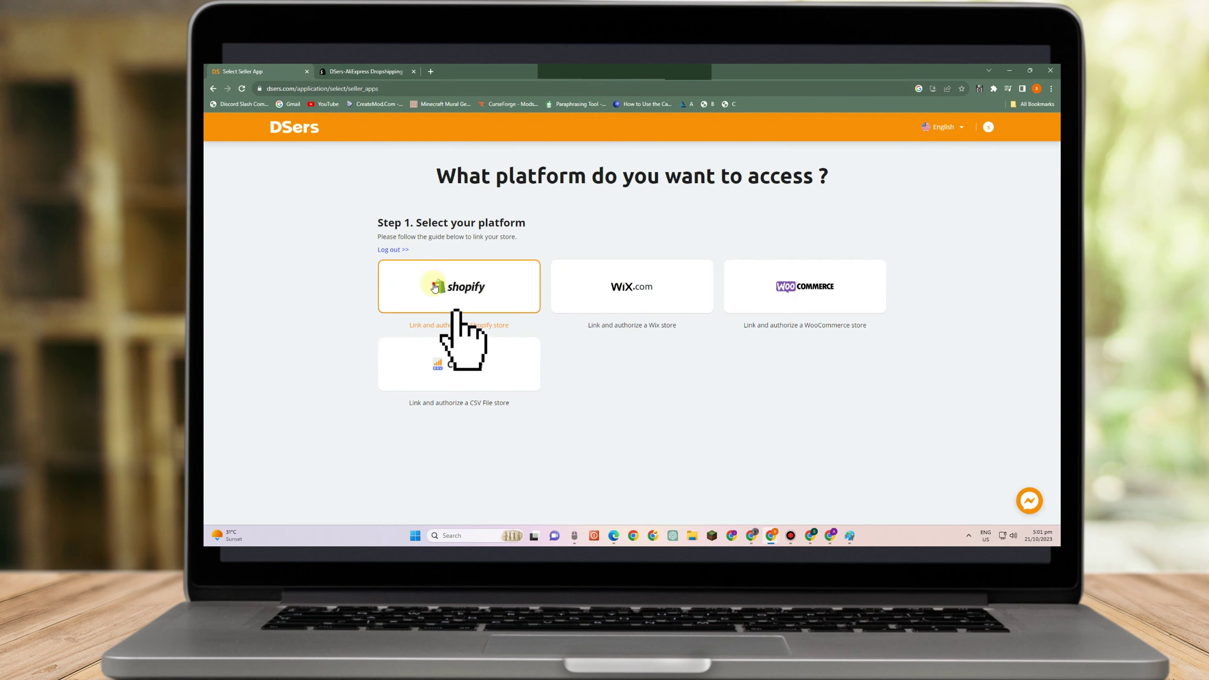
Choose Shopify and install the DSers app on the existing Shopify store account.
left_click(435, 286)
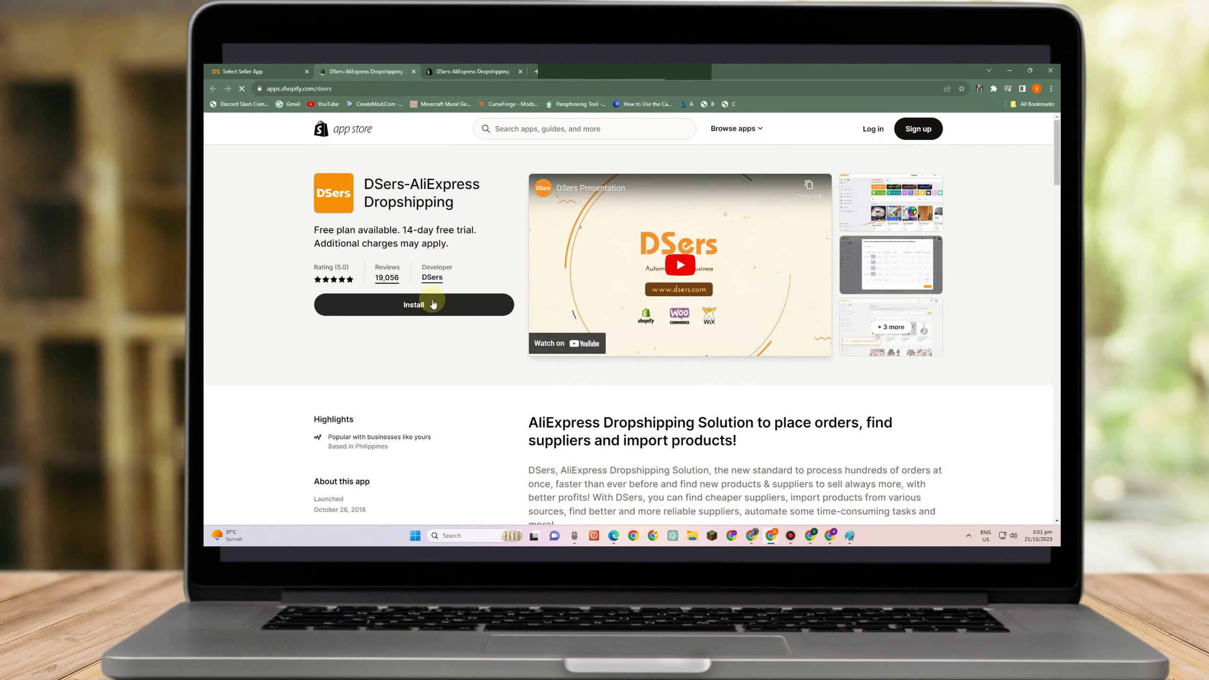
left_click(429, 309)
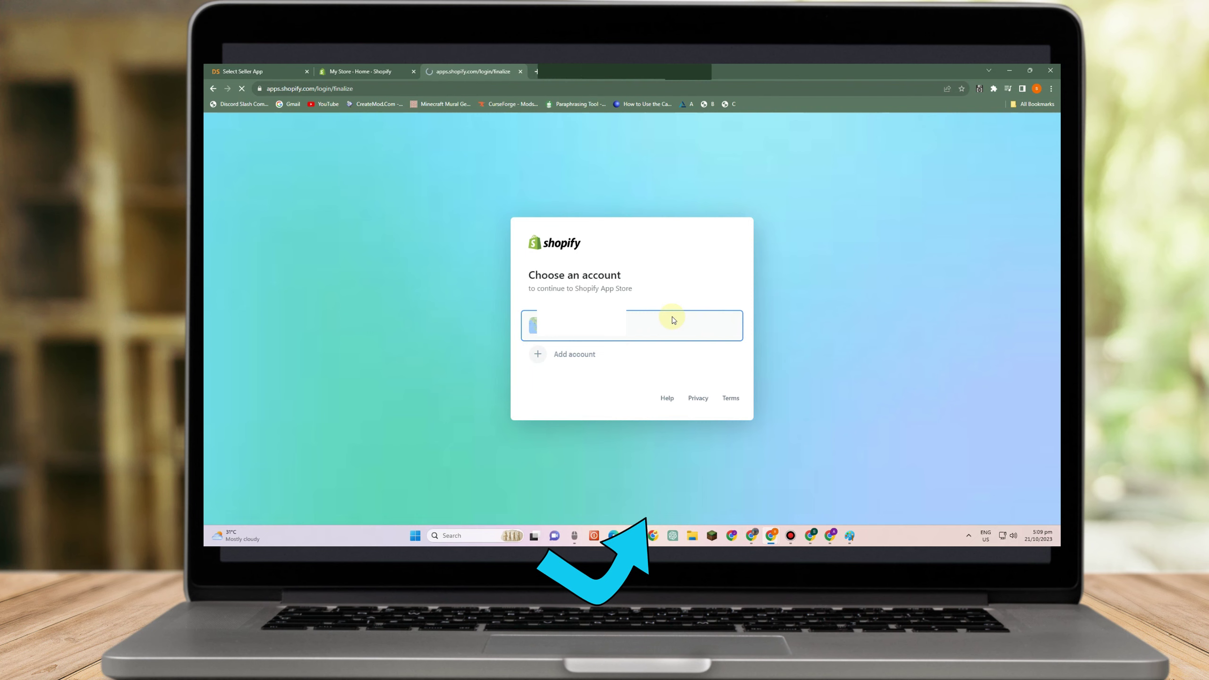
left_click(669, 320)
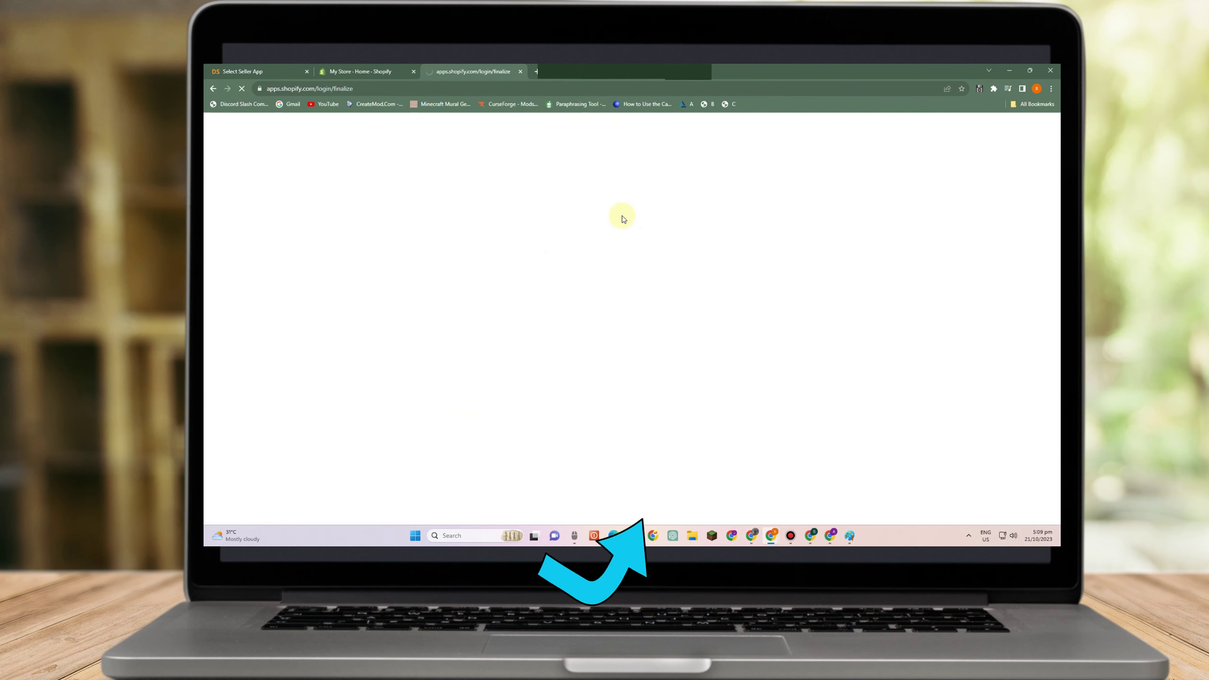
scroll(706, 353, "down", 5)
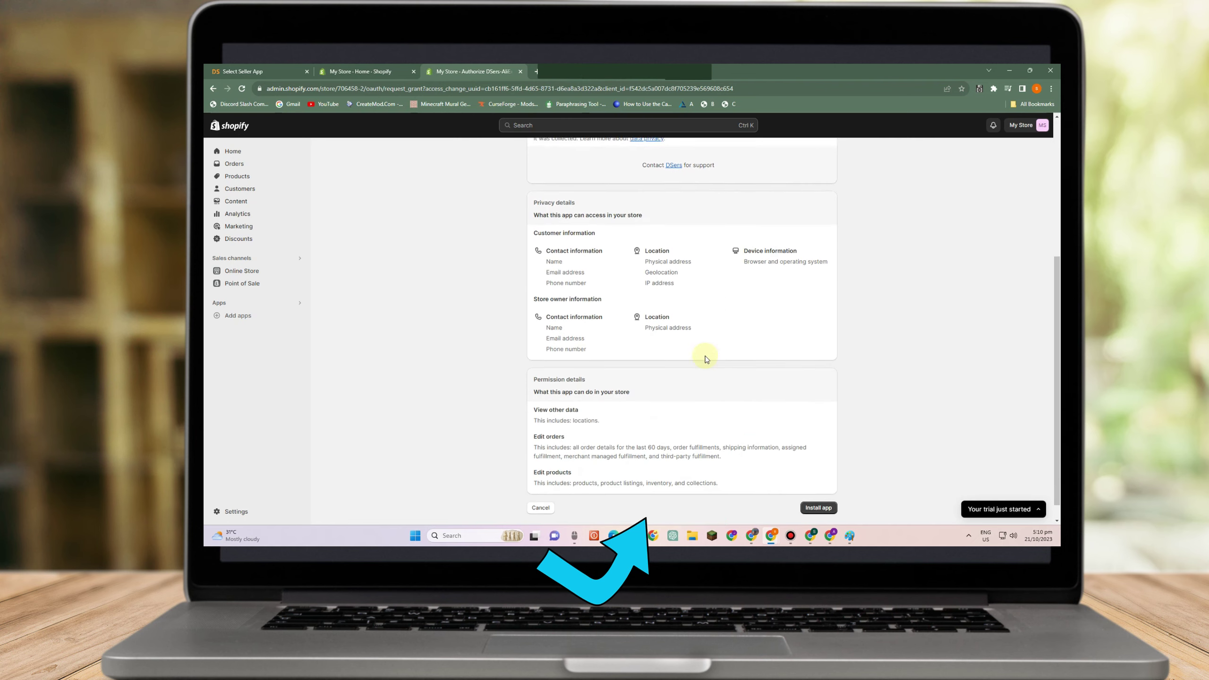
scroll(859, 376, "up", 4)
scroll(865, 359, "up", 1)
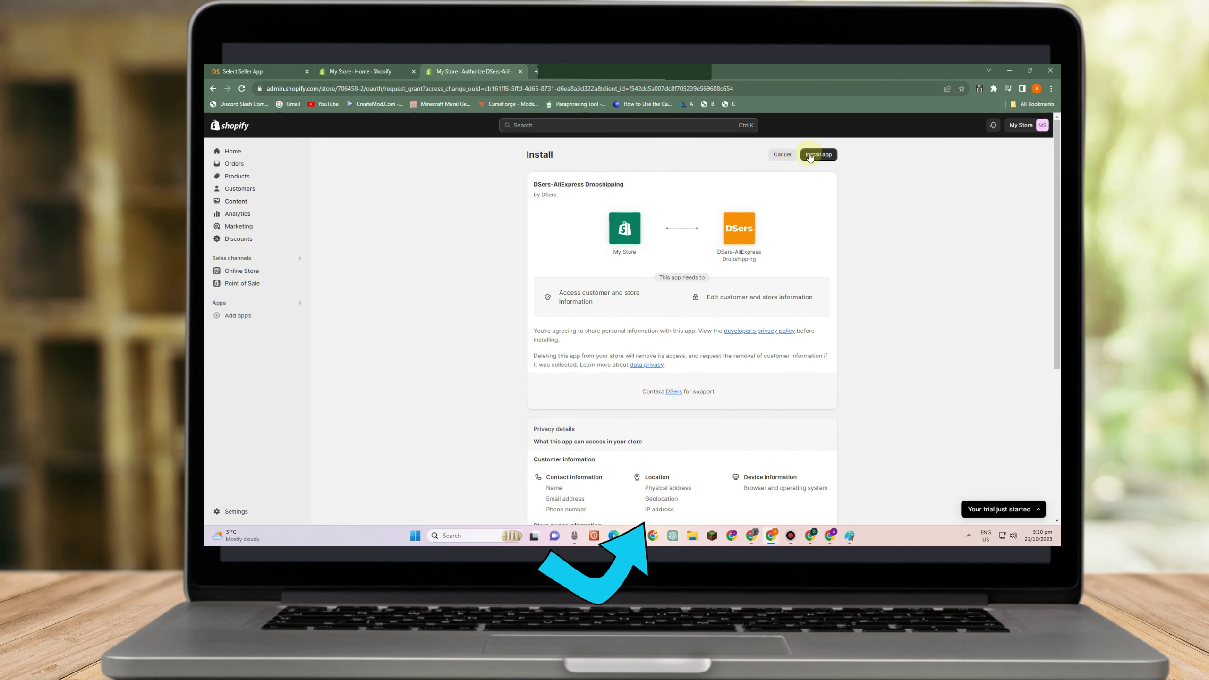
left_click(811, 155)
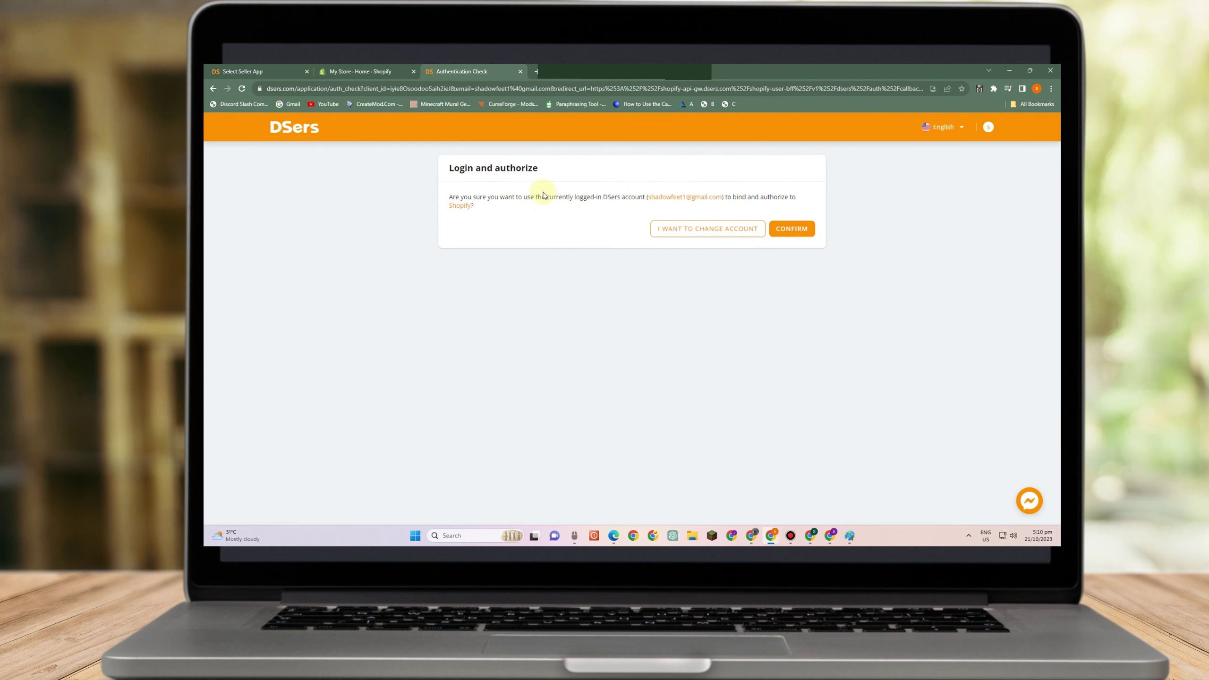
Confirm the Shopify binding, pick the free Basic plan, and authorize AliExpress as supplier.
left_click(803, 231)
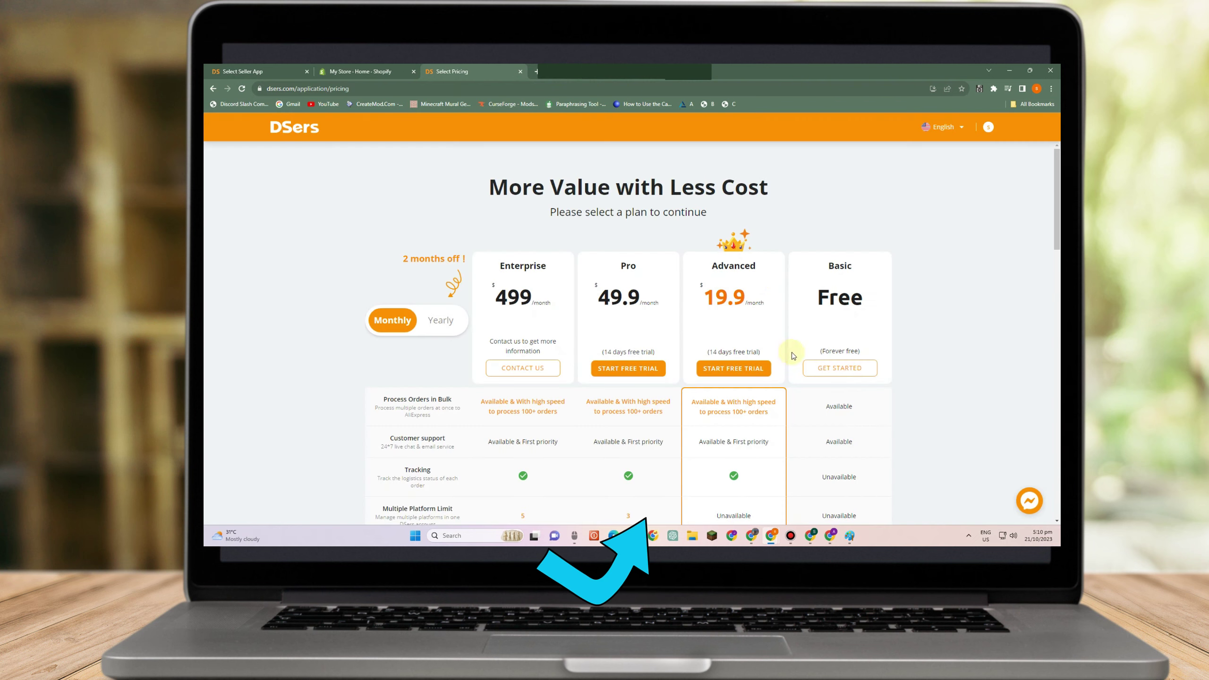
left_click(853, 371)
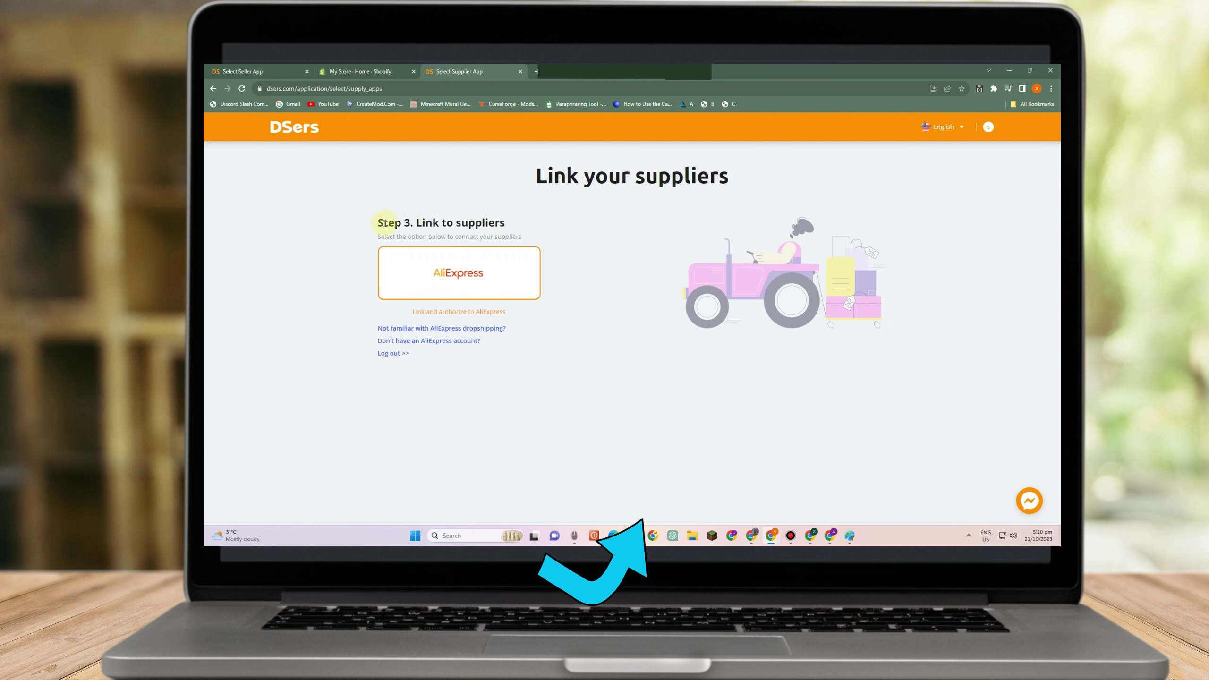
left_click_drag(375, 221, 384, 261)
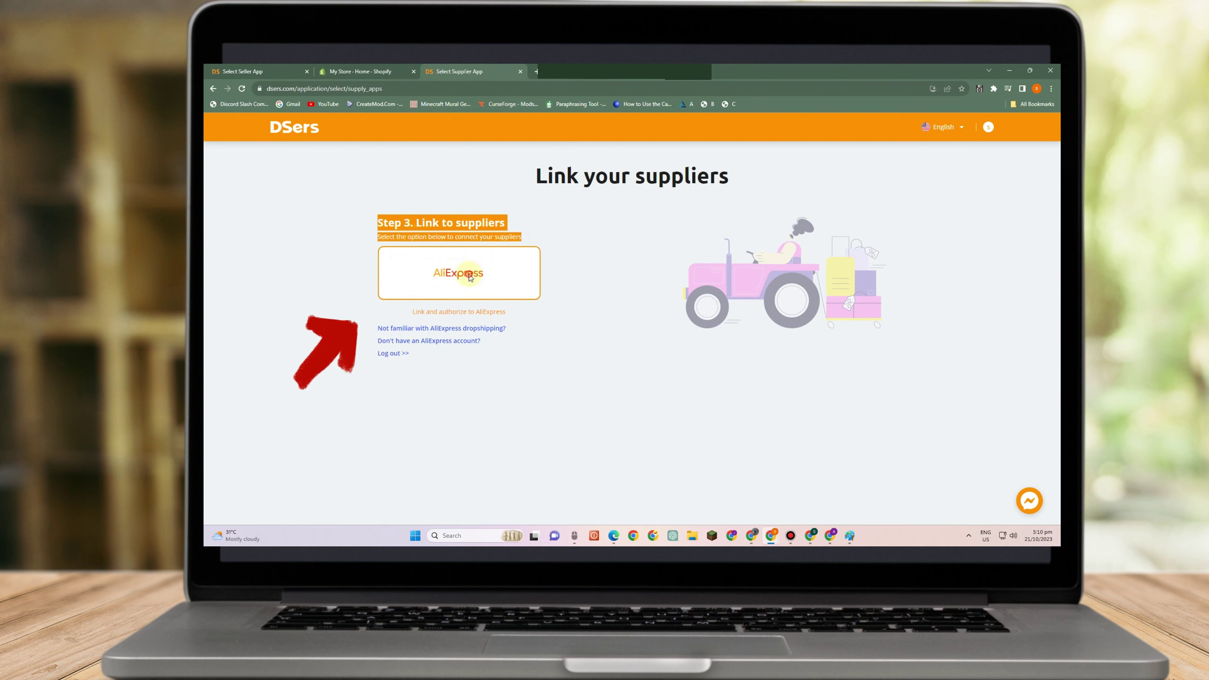
left_click(487, 273)
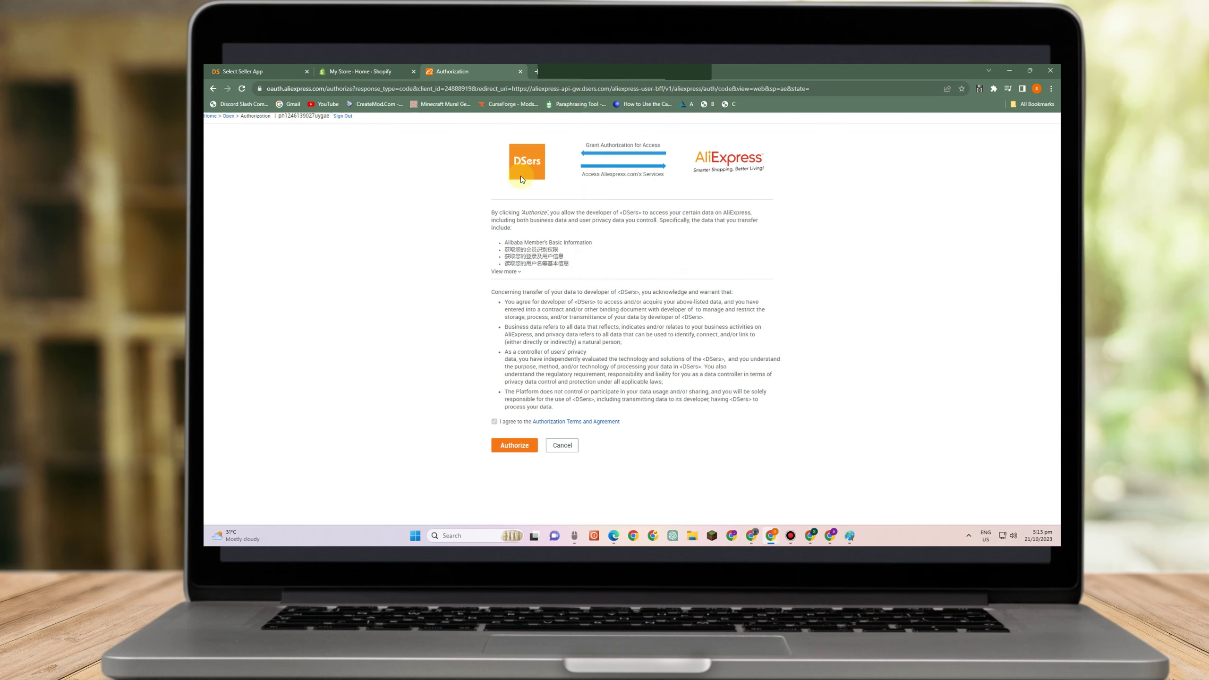
left_click(505, 444)
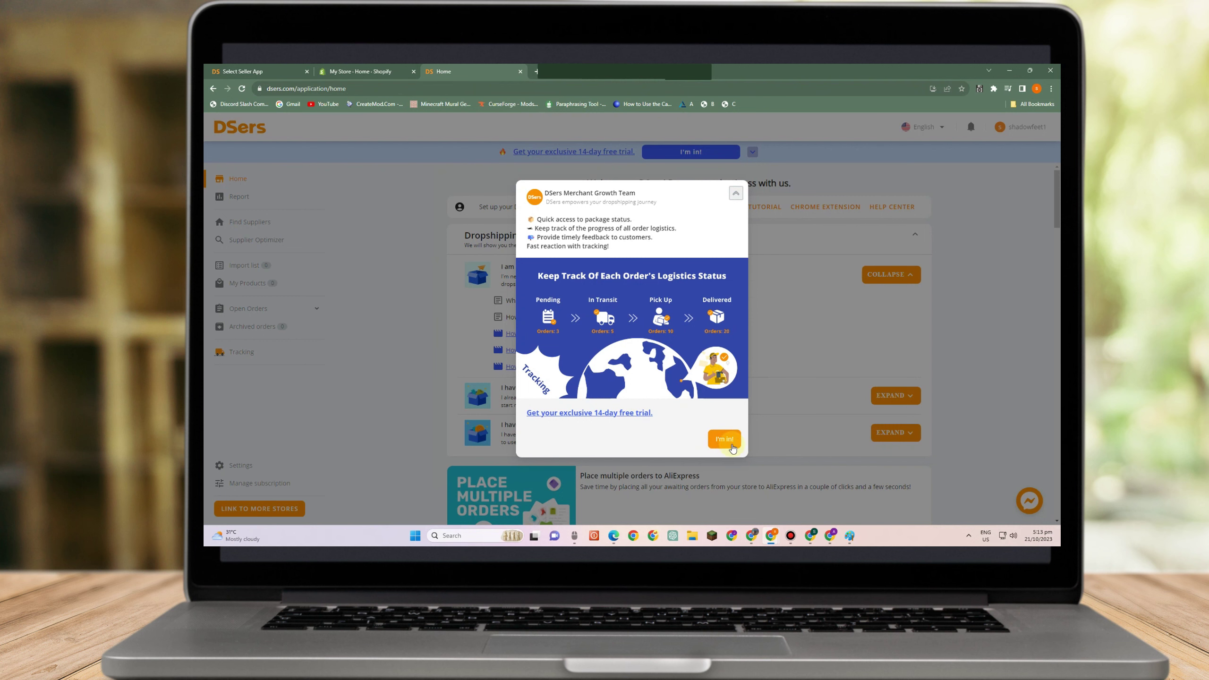
Accept the 14-day free trial and go to the DSers Chrome extension's store page.
left_click(722, 440)
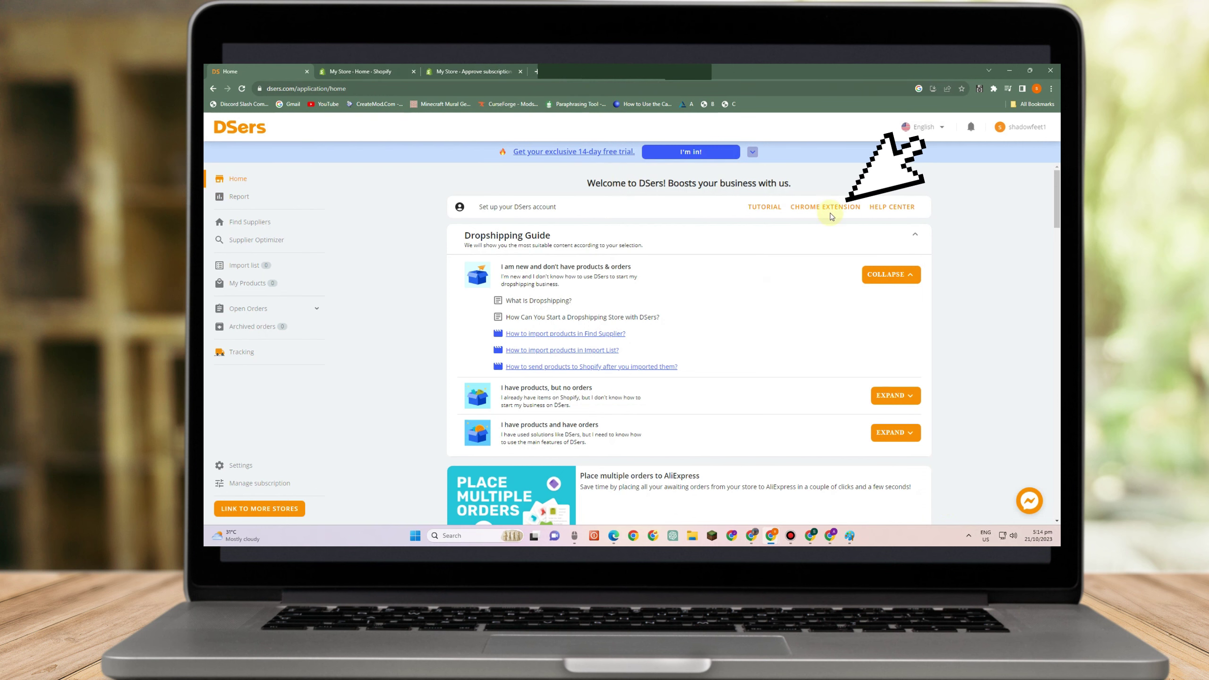
left_click(812, 207)
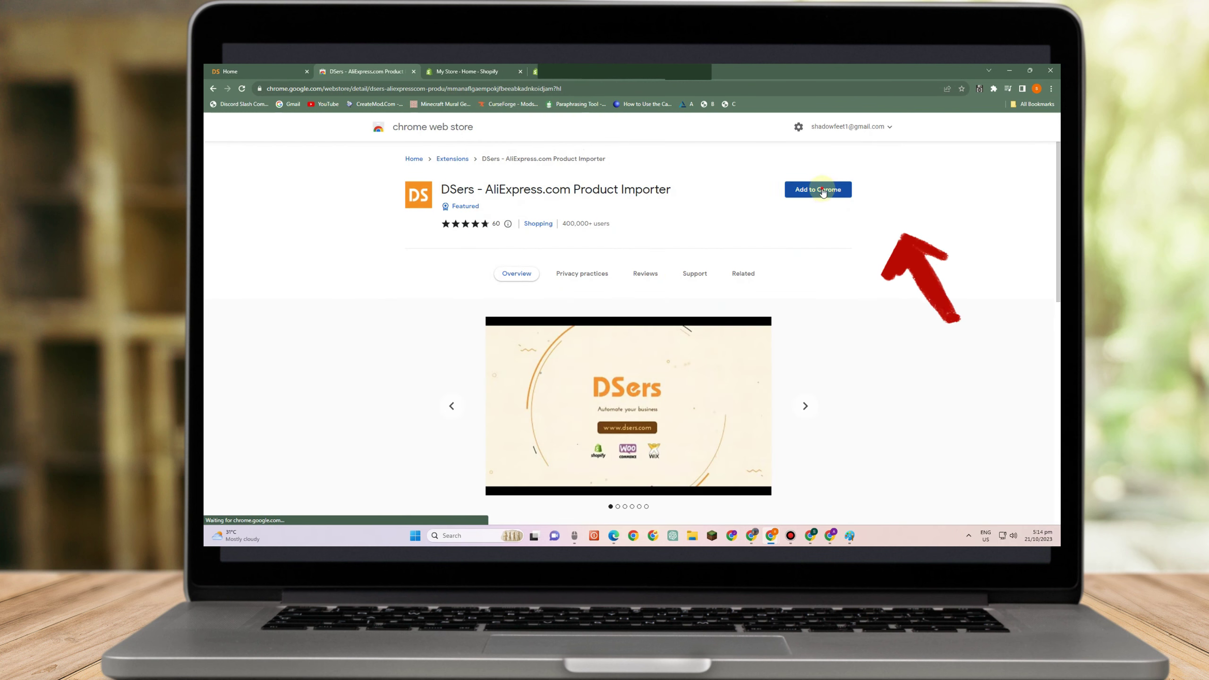
Add the DSers AliExpress importer extension to Chrome and follow its DSers login prompt.
left_click(822, 190)
left_click(654, 202)
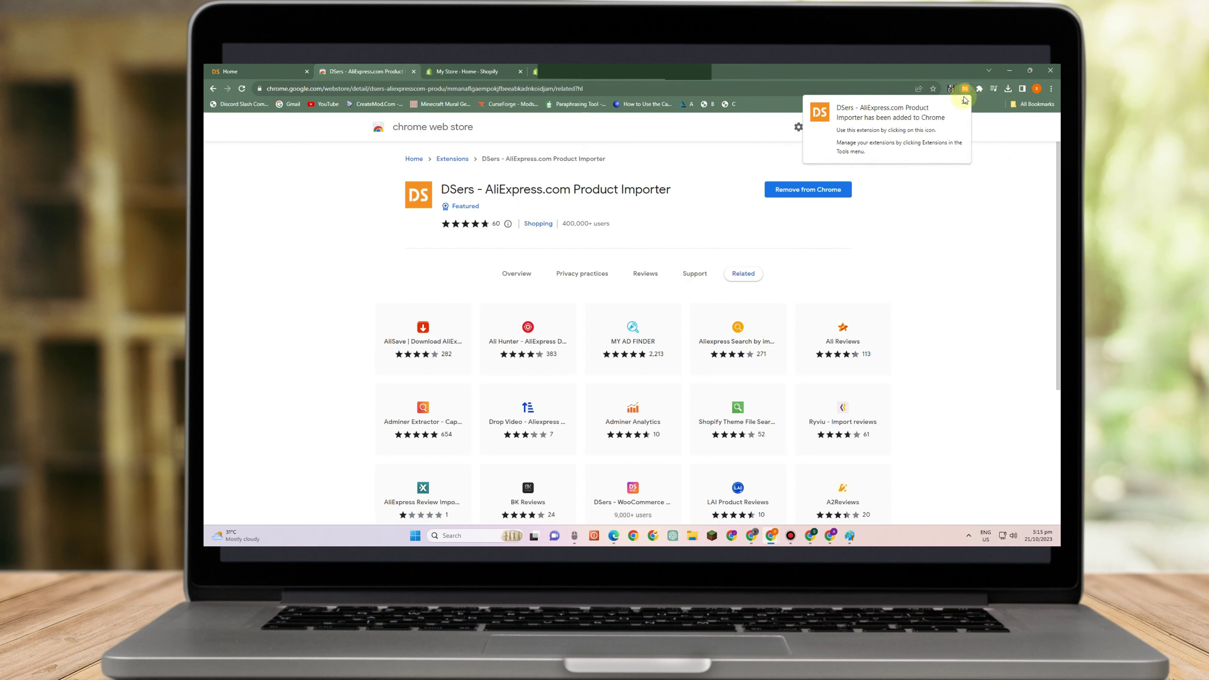
left_click(966, 88)
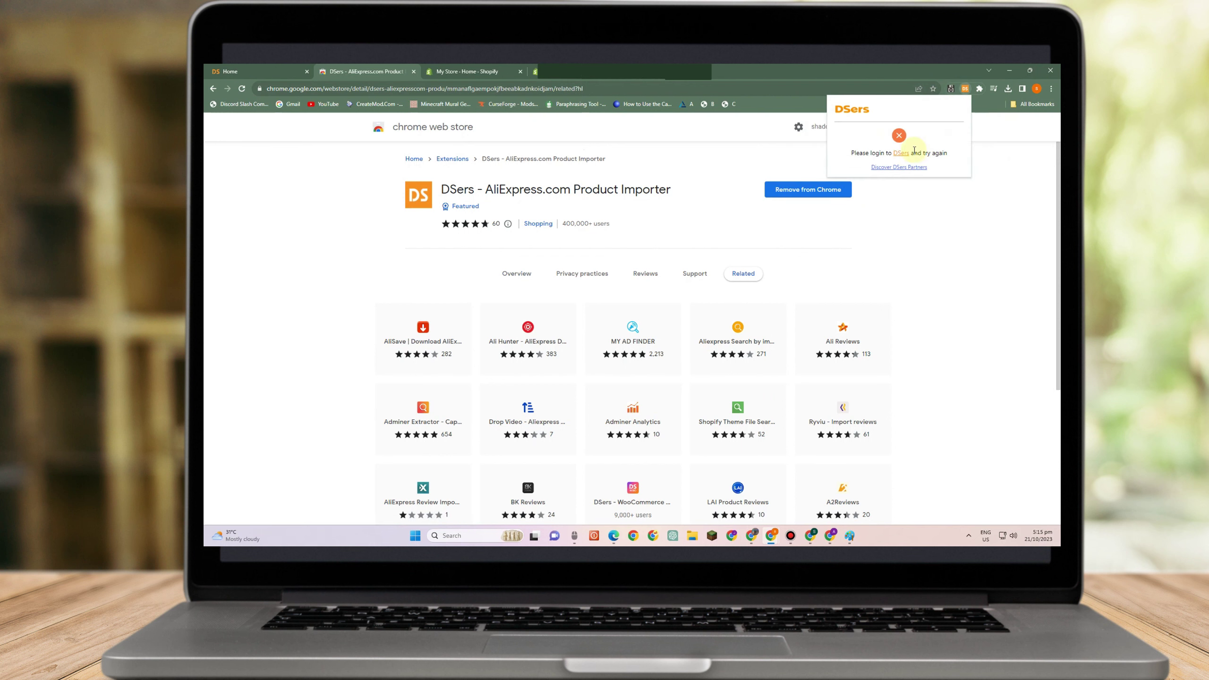
left_click(901, 153)
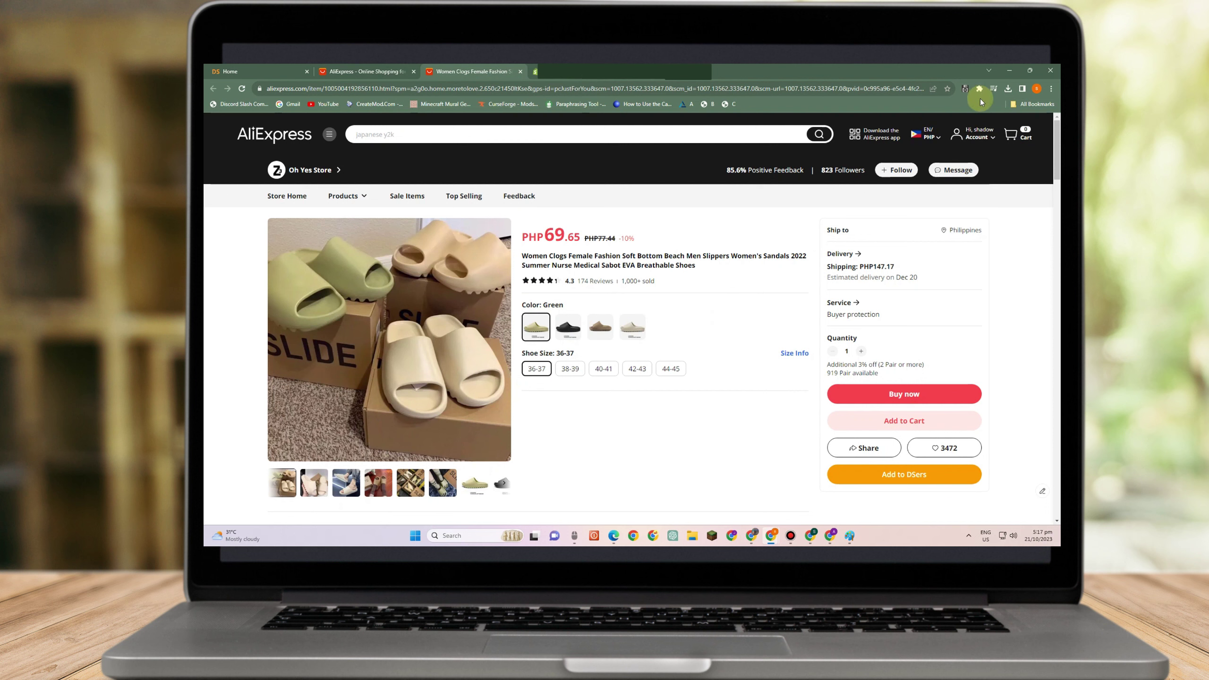
Check the DSers extension's import settings and list of available countries.
left_click(979, 89)
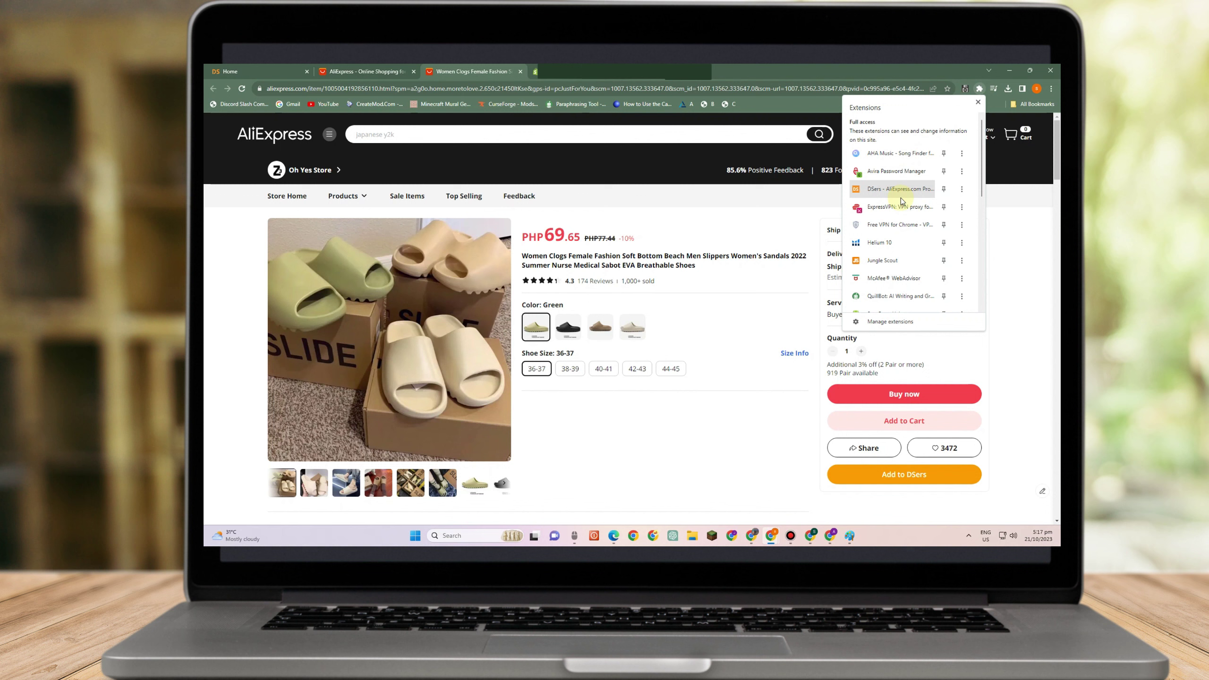
left_click(901, 189)
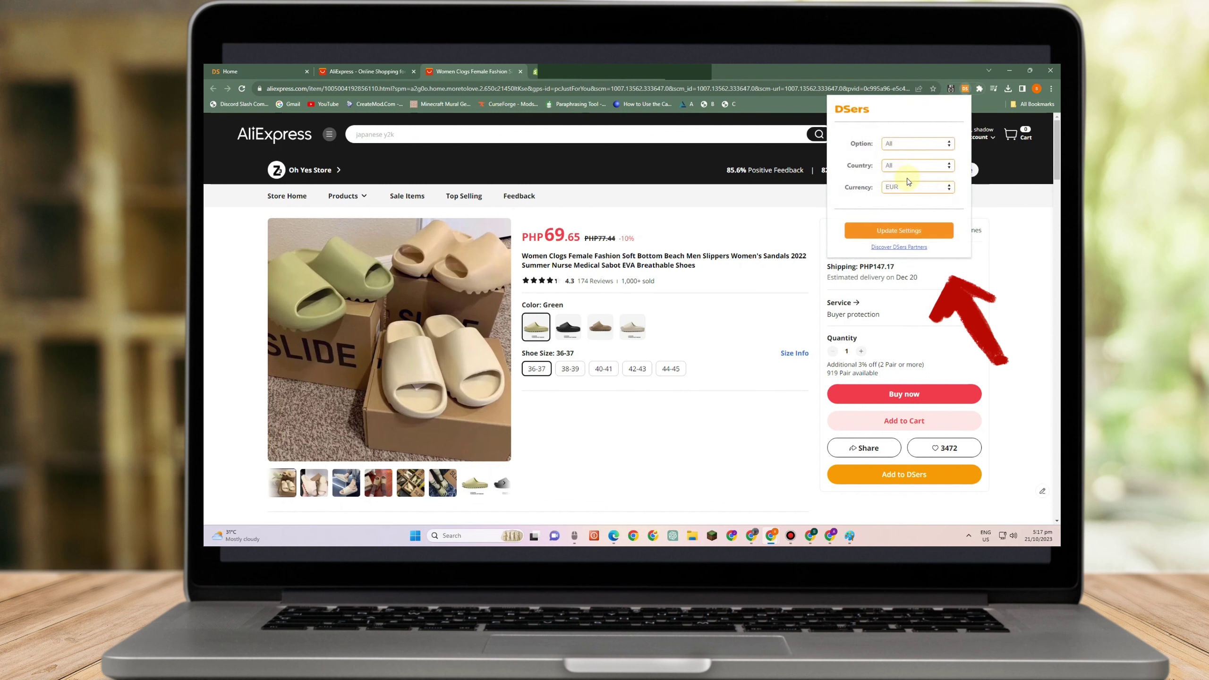
left_click(903, 167)
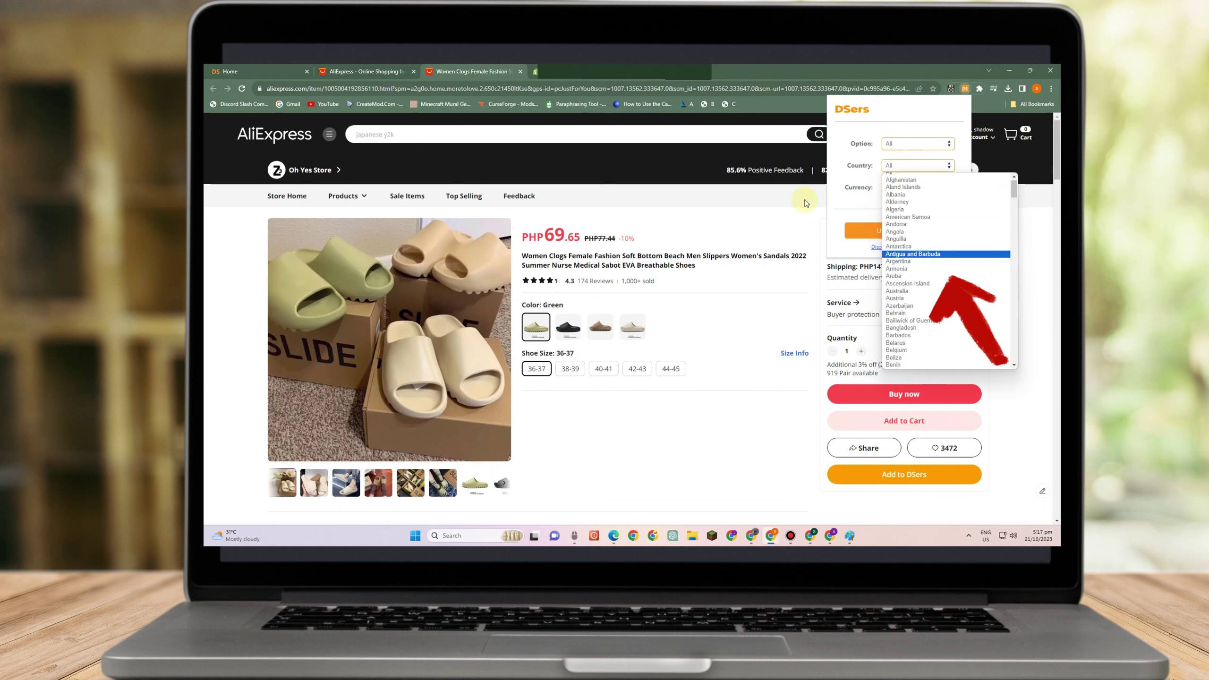
left_click(804, 202)
left_click(979, 88)
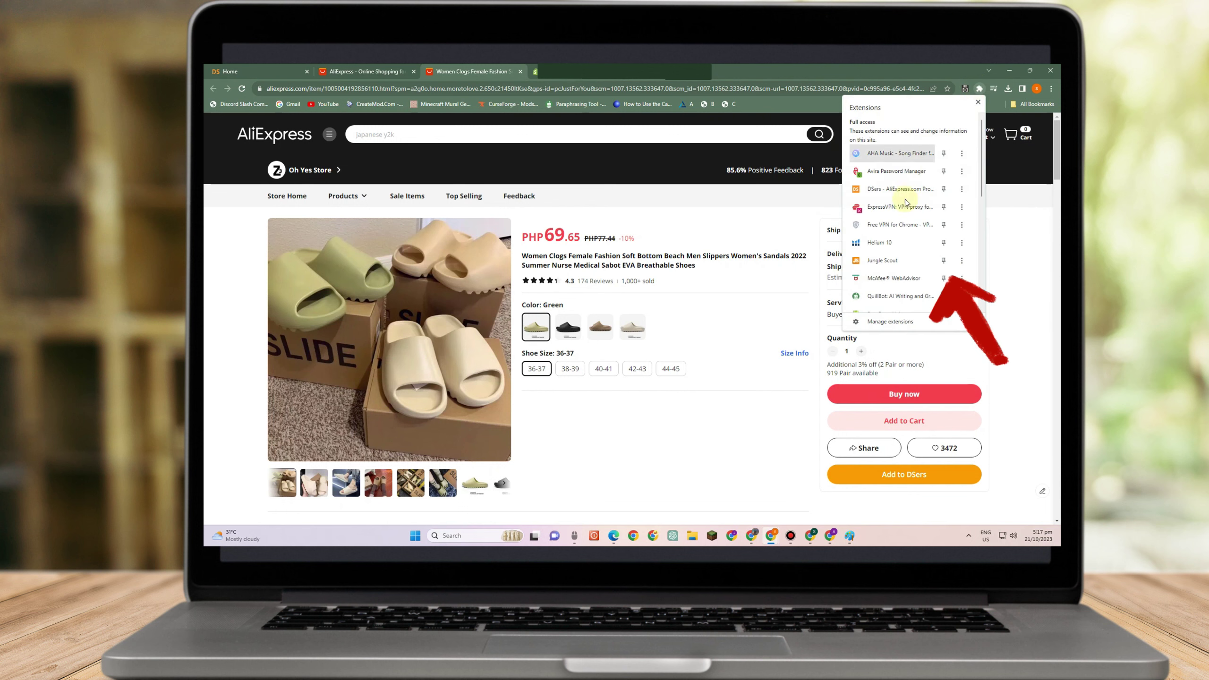
left_click(897, 189)
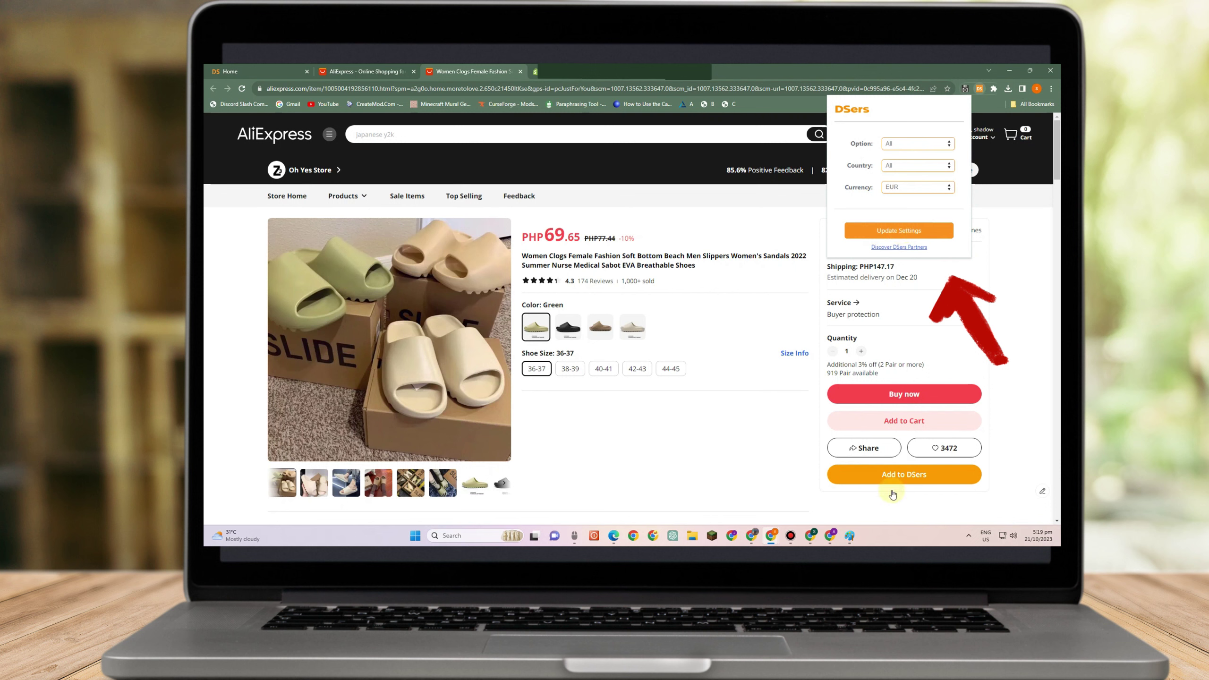
Import the sandals product with Add to DSers, retrying once, then return to DSers.
left_click(891, 475)
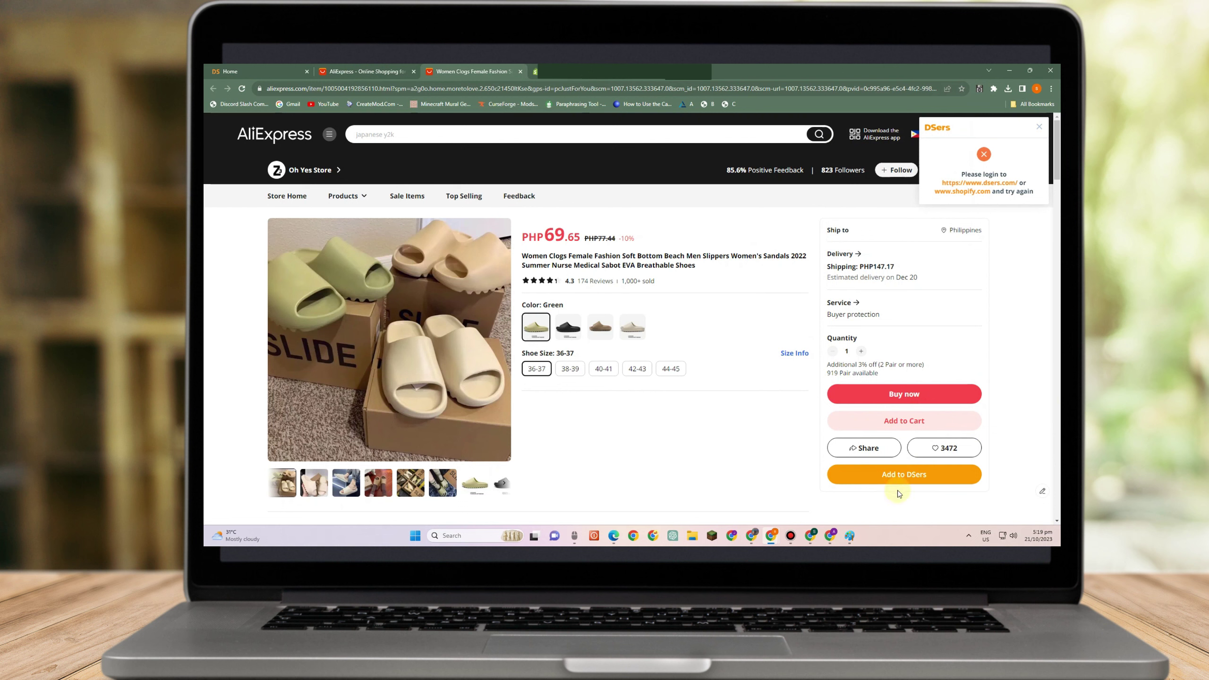
left_click(897, 479)
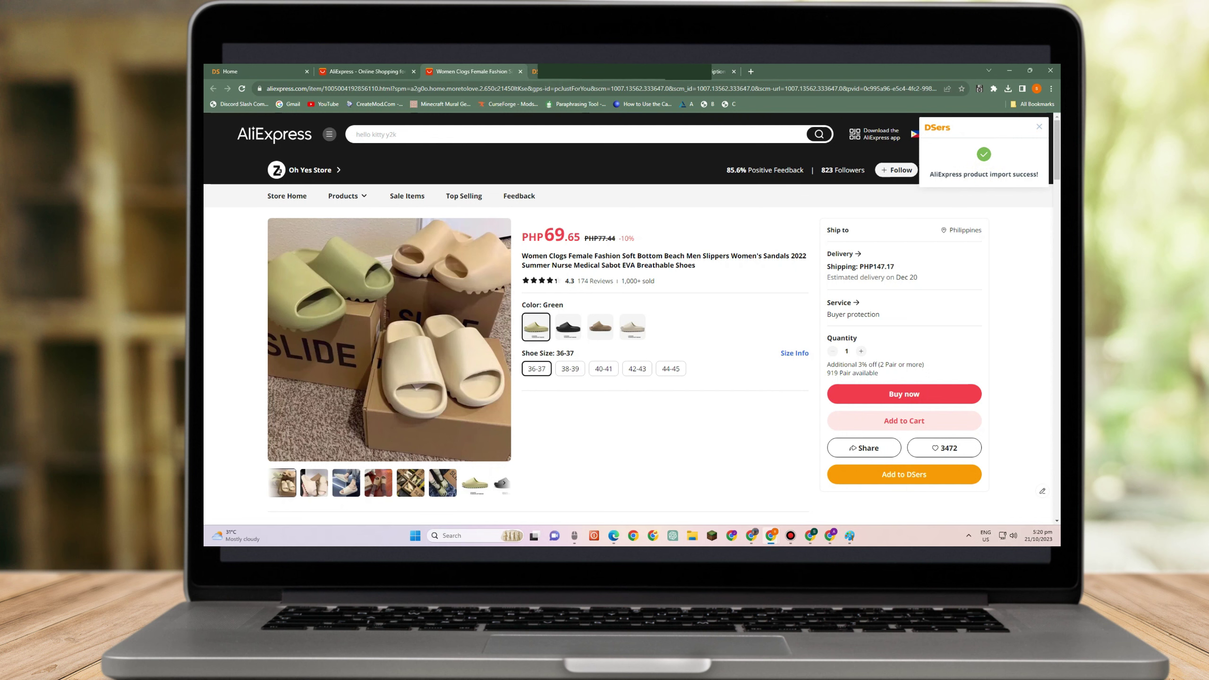
key("ctrl+Tab")
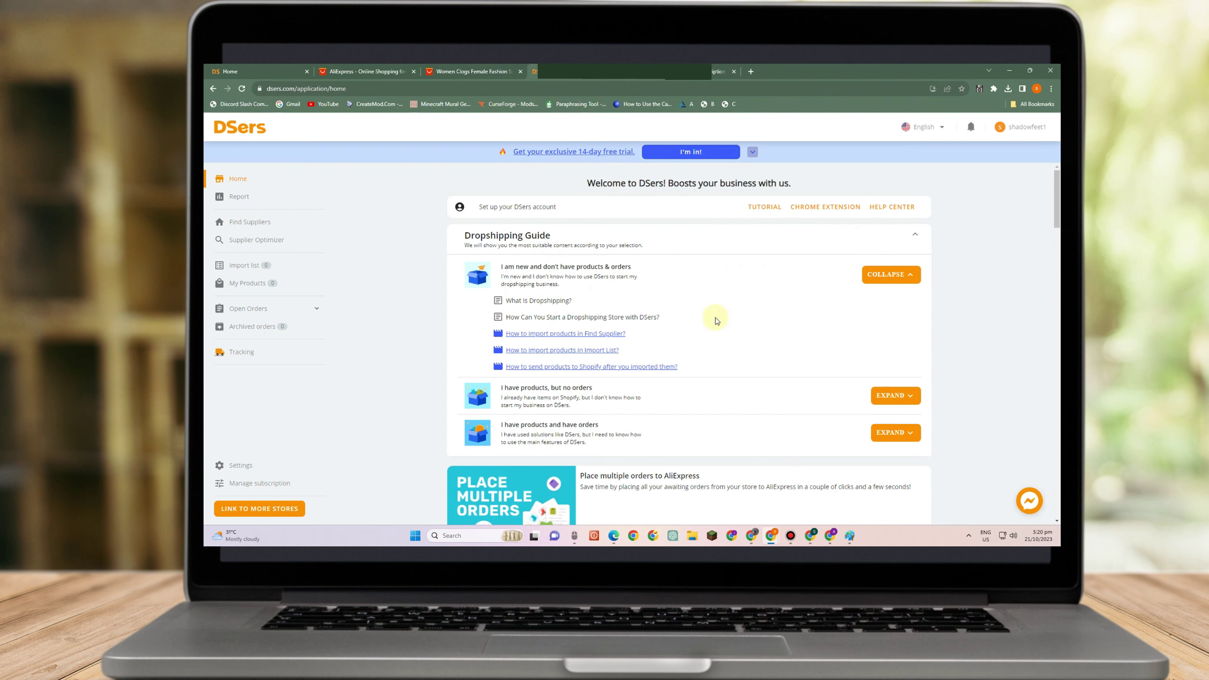
Open the sandals from the Import list for editing and review their colour and size variants.
left_click(241, 266)
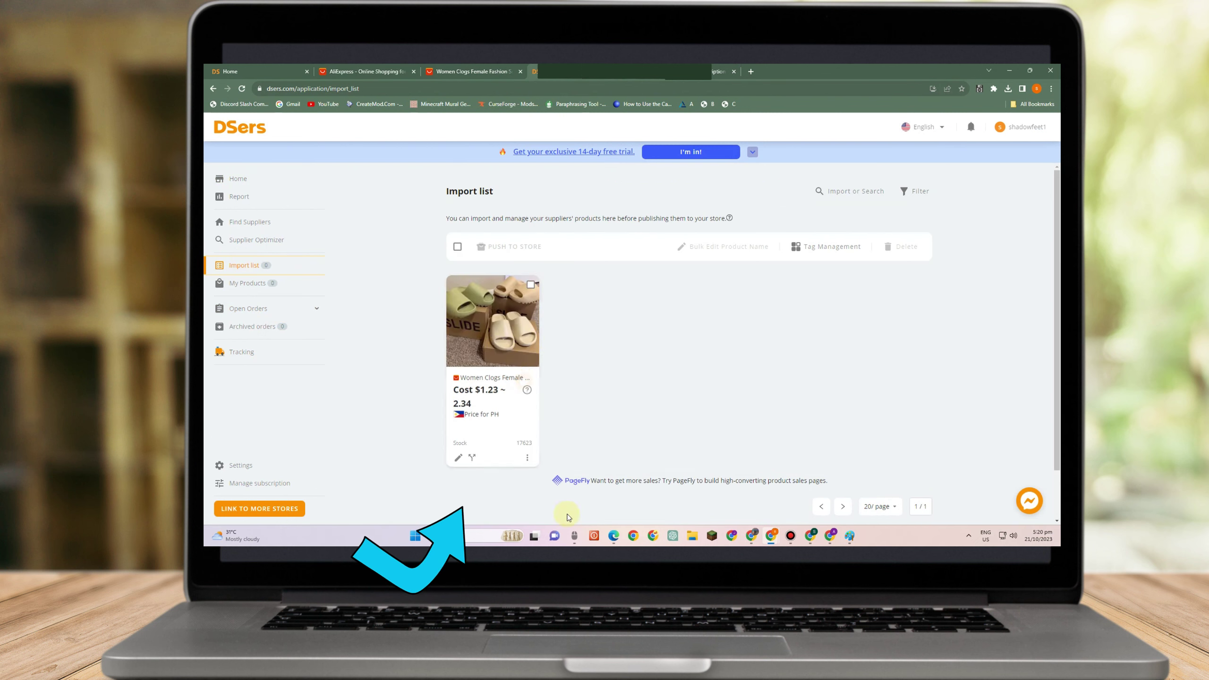
left_click(458, 457)
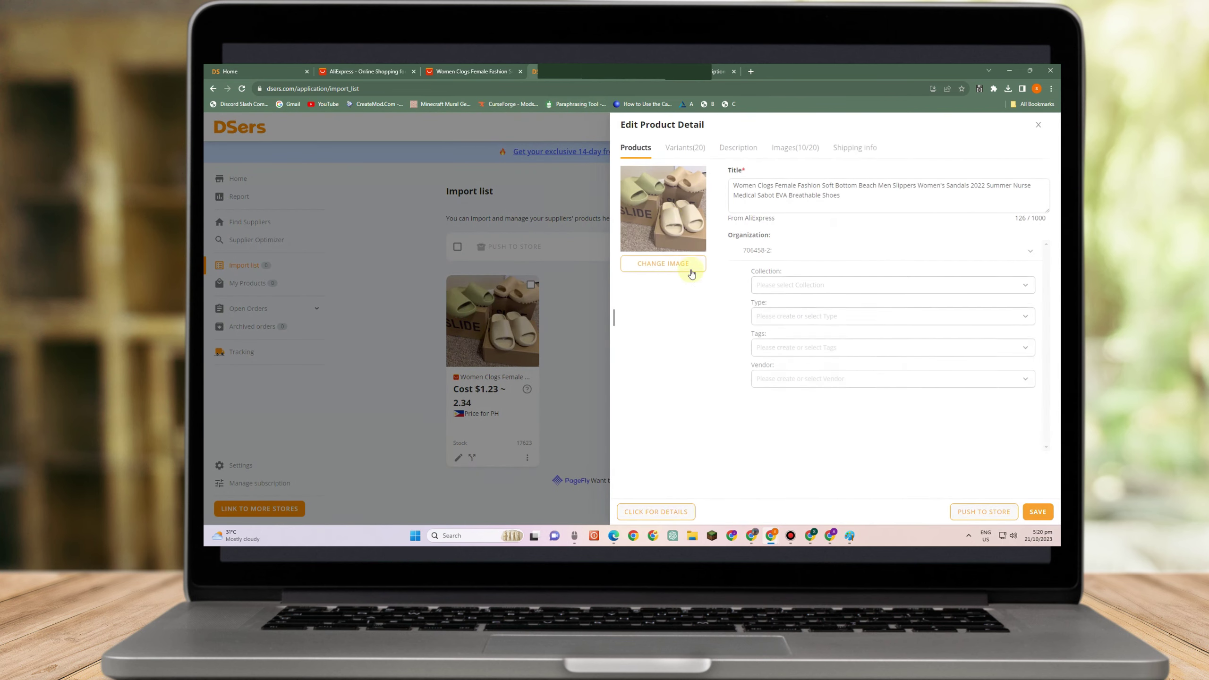
left_click(687, 149)
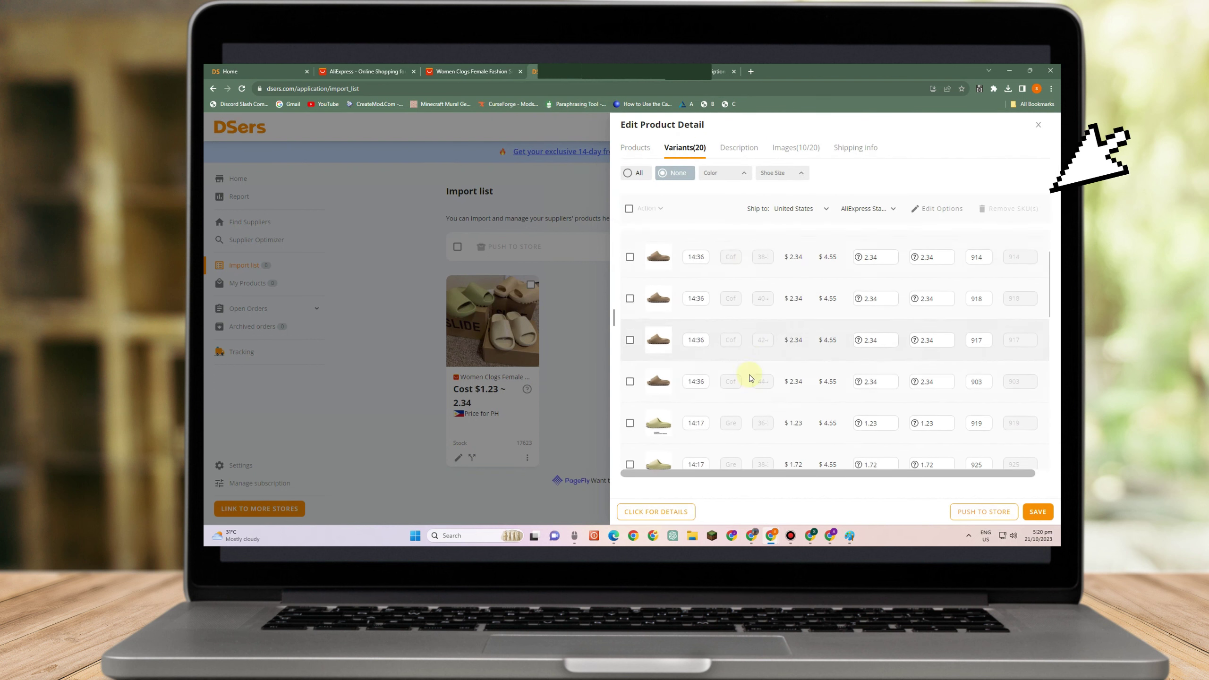
scroll(750, 381, "down", 2)
left_click(630, 246)
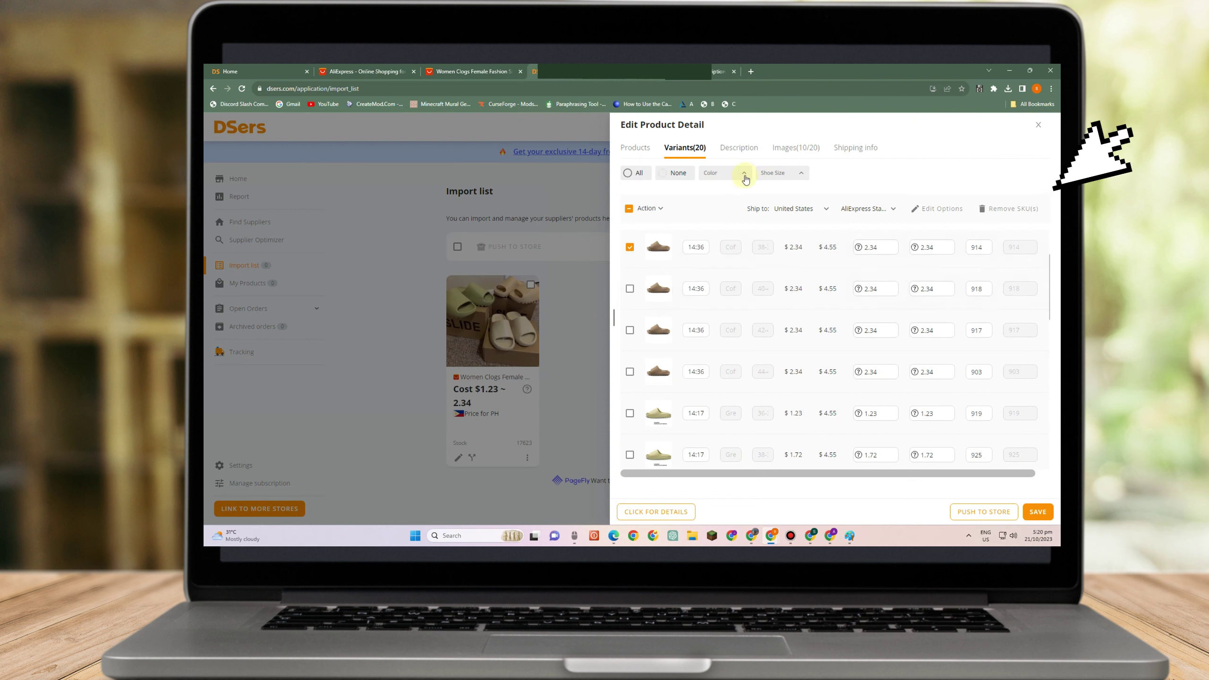
Review the sandals' description, images and shipping info, then save the product.
left_click(746, 157)
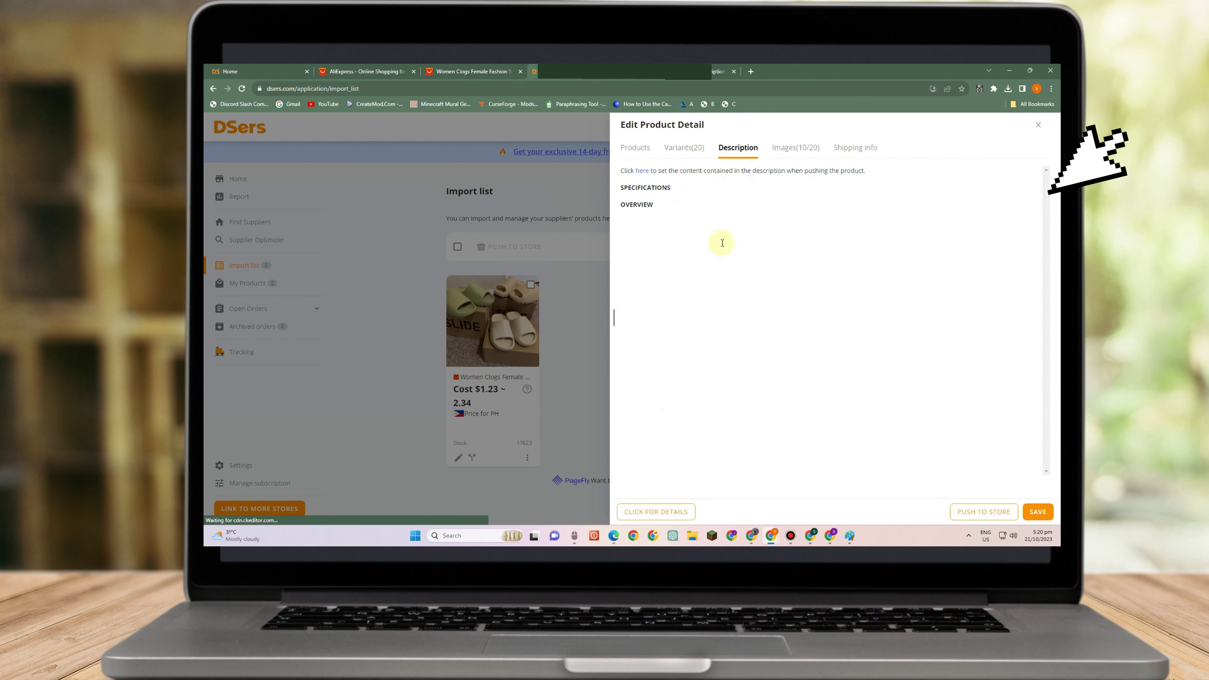
scroll(736, 315, "down", 2)
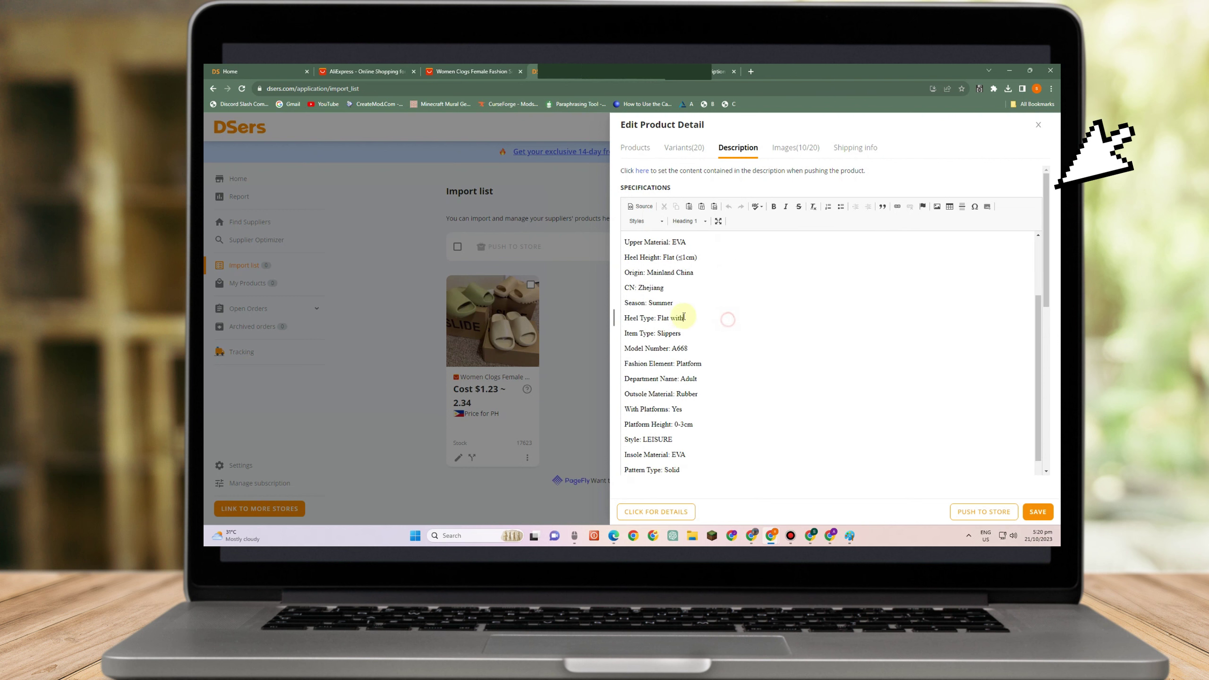
triple_click(675, 318)
left_click(790, 149)
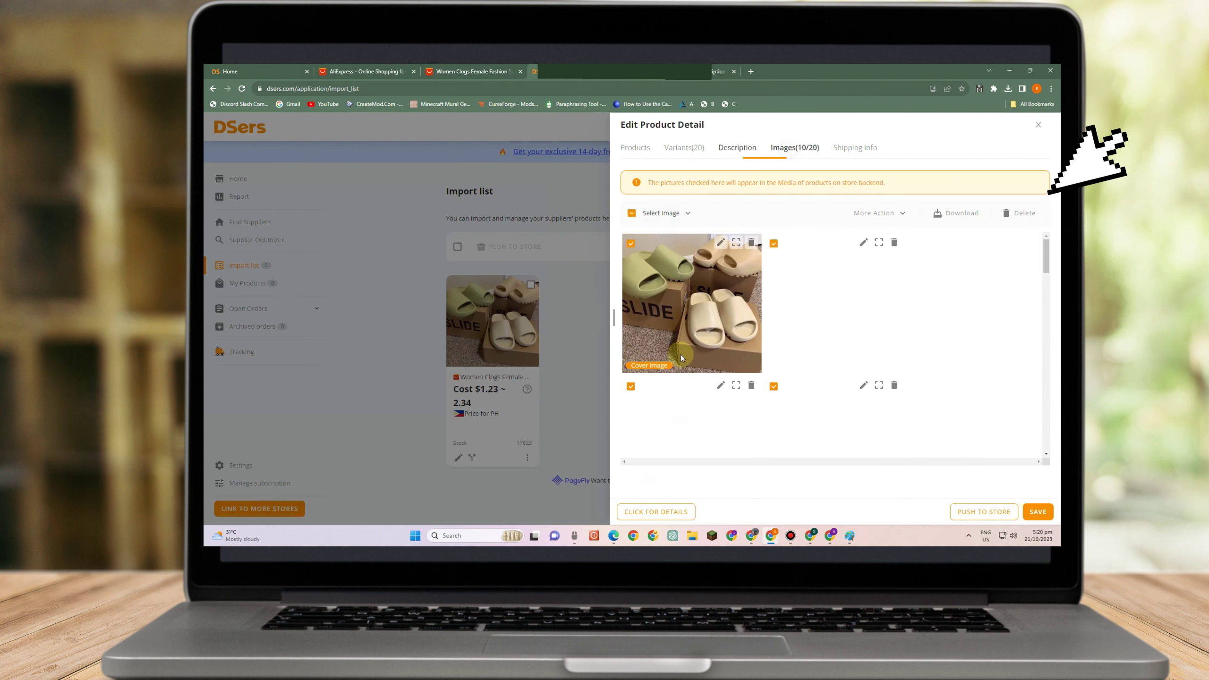
scroll(842, 364, "down", 5)
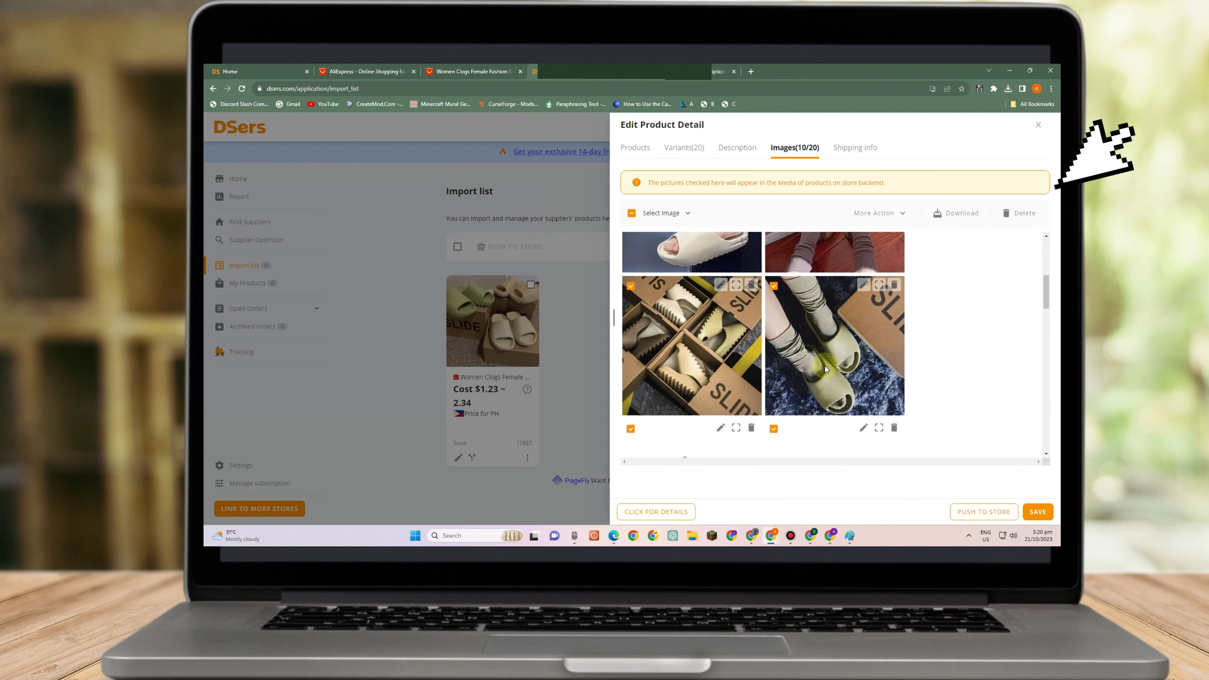
scroll(824, 365, "up", 3)
left_click(855, 147)
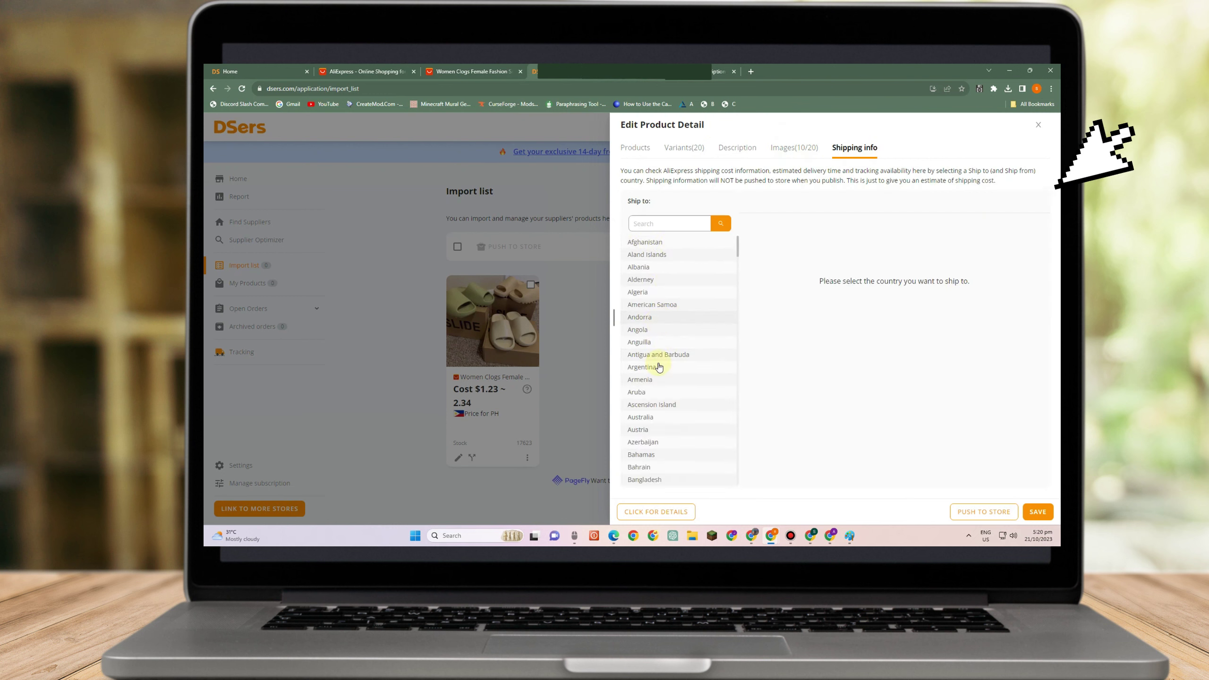
left_click(1037, 512)
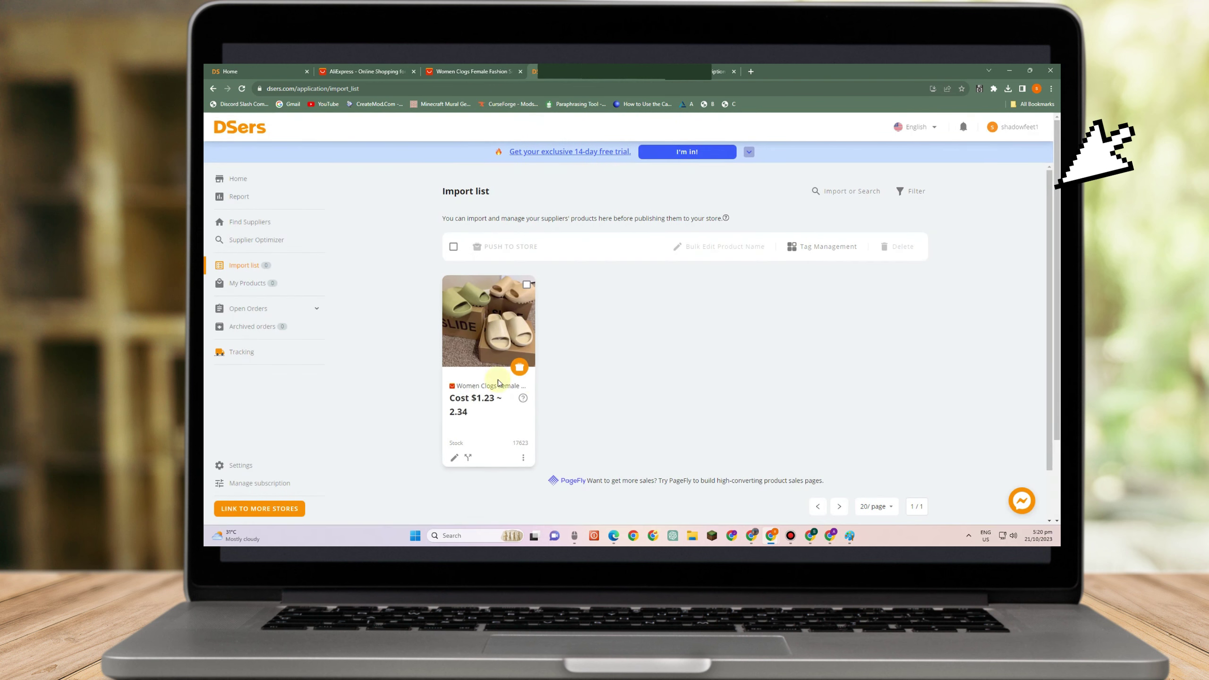
Push the slide sandals to the Shopify store, check the push status, then open the Loox offer.
left_click(518, 367)
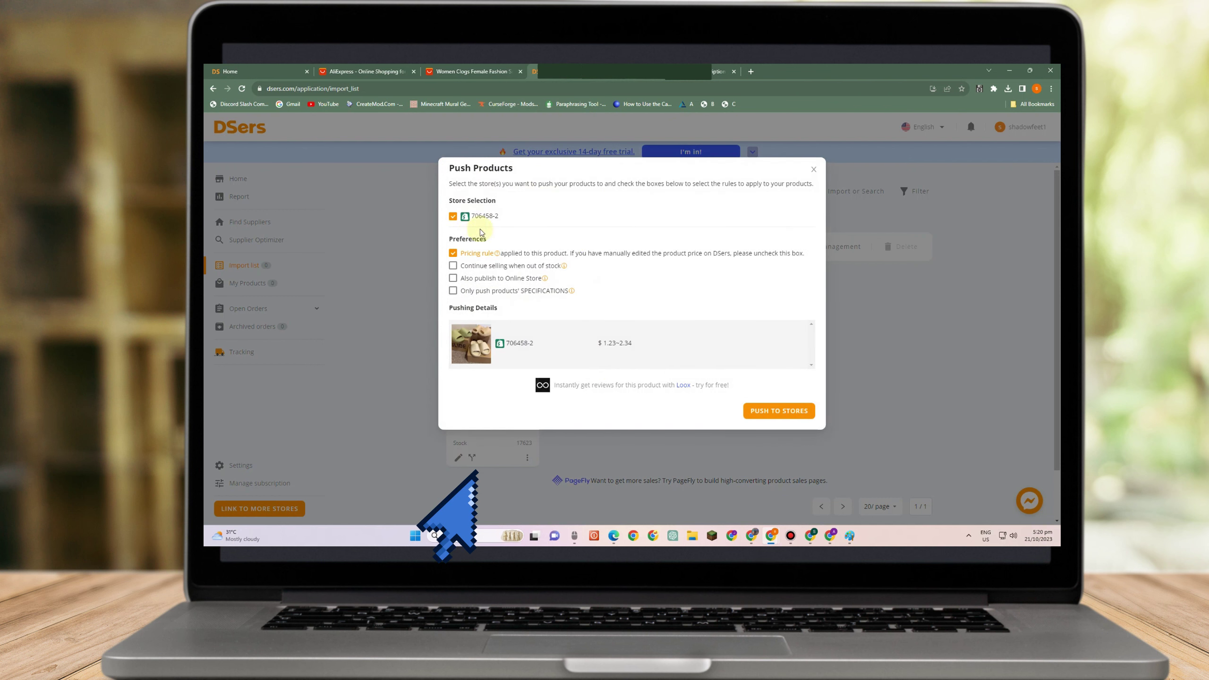
left_click(774, 410)
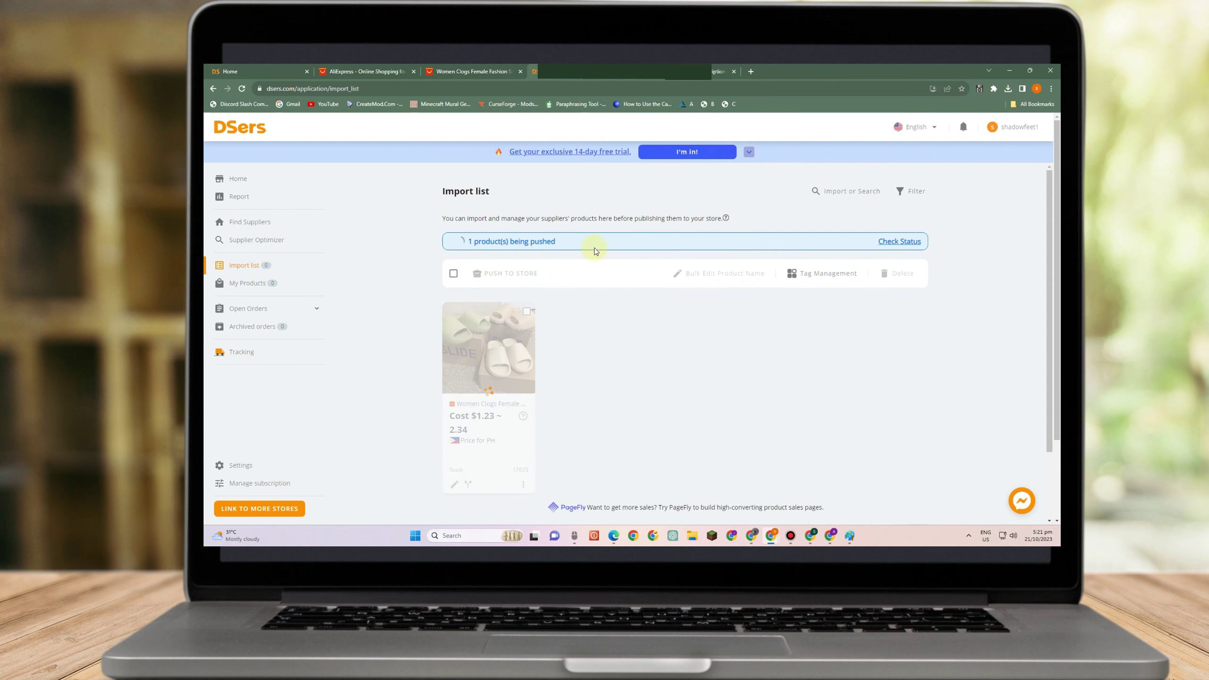
left_click(899, 242)
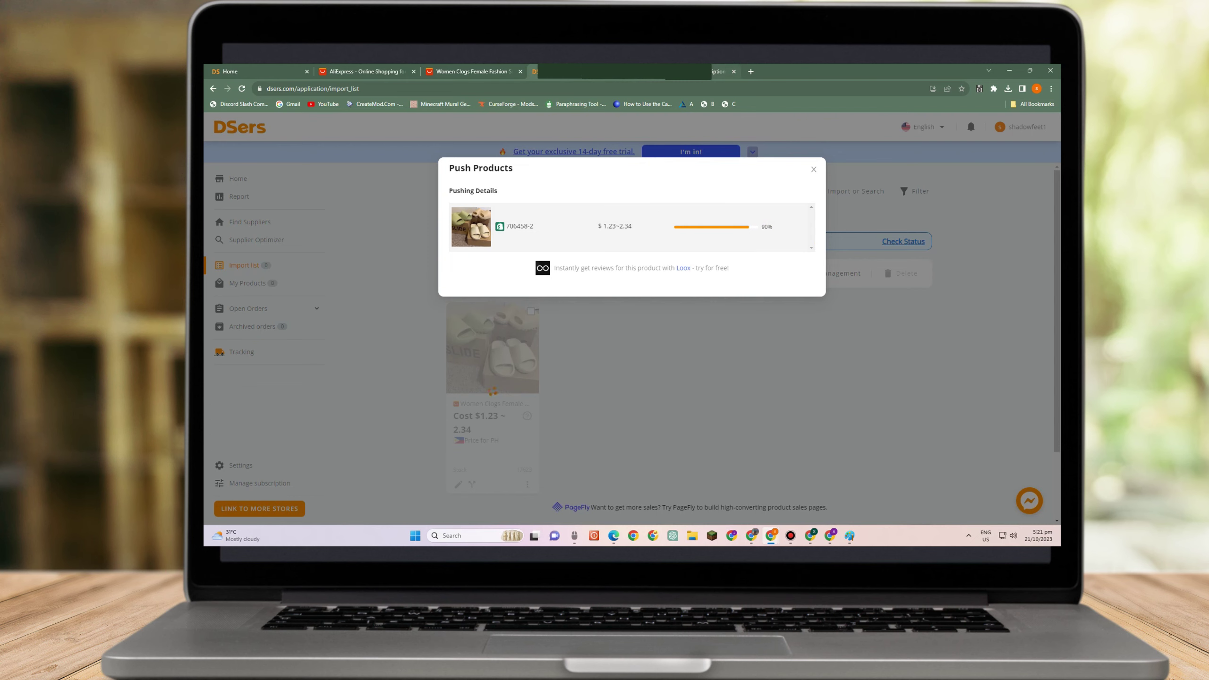
left_click(683, 268)
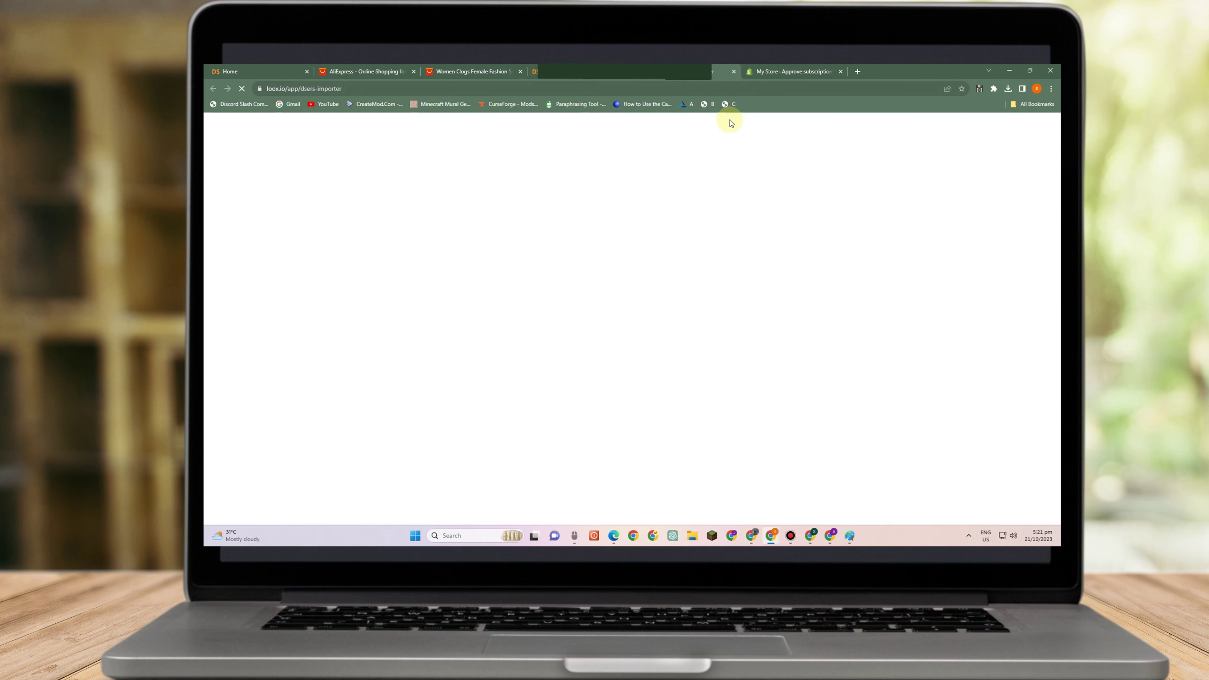
Return to the My Store tab and go to the Shopify admin Home page.
left_click(758, 71)
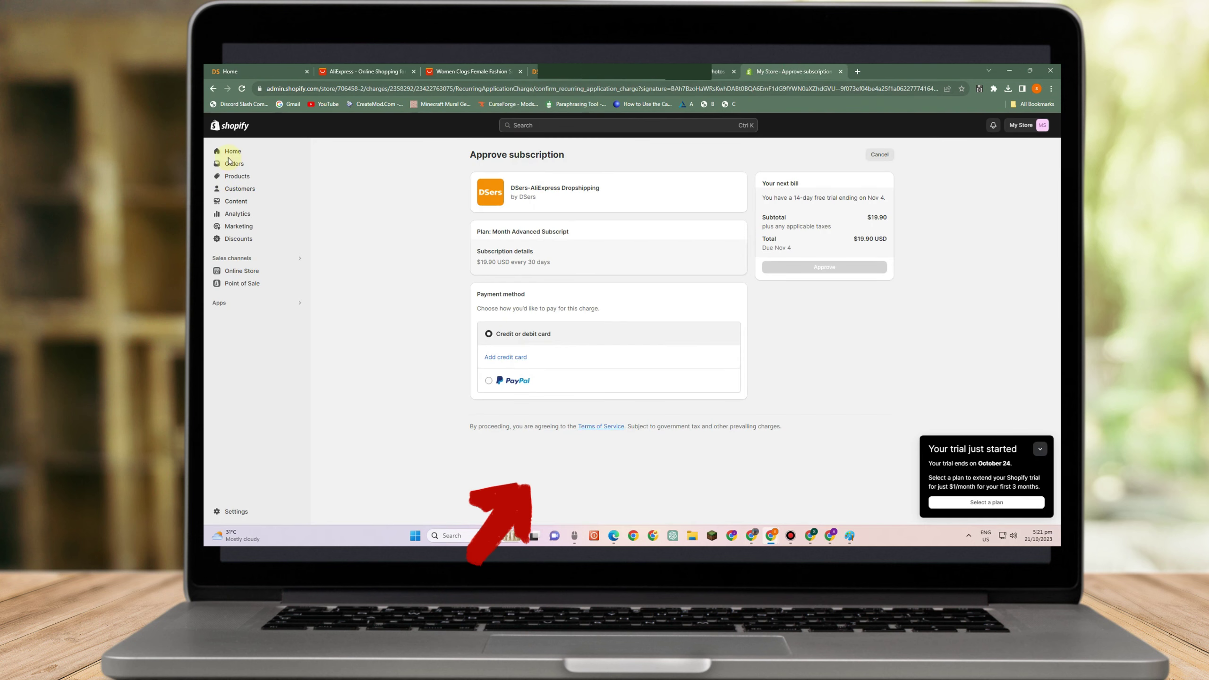
left_click(233, 151)
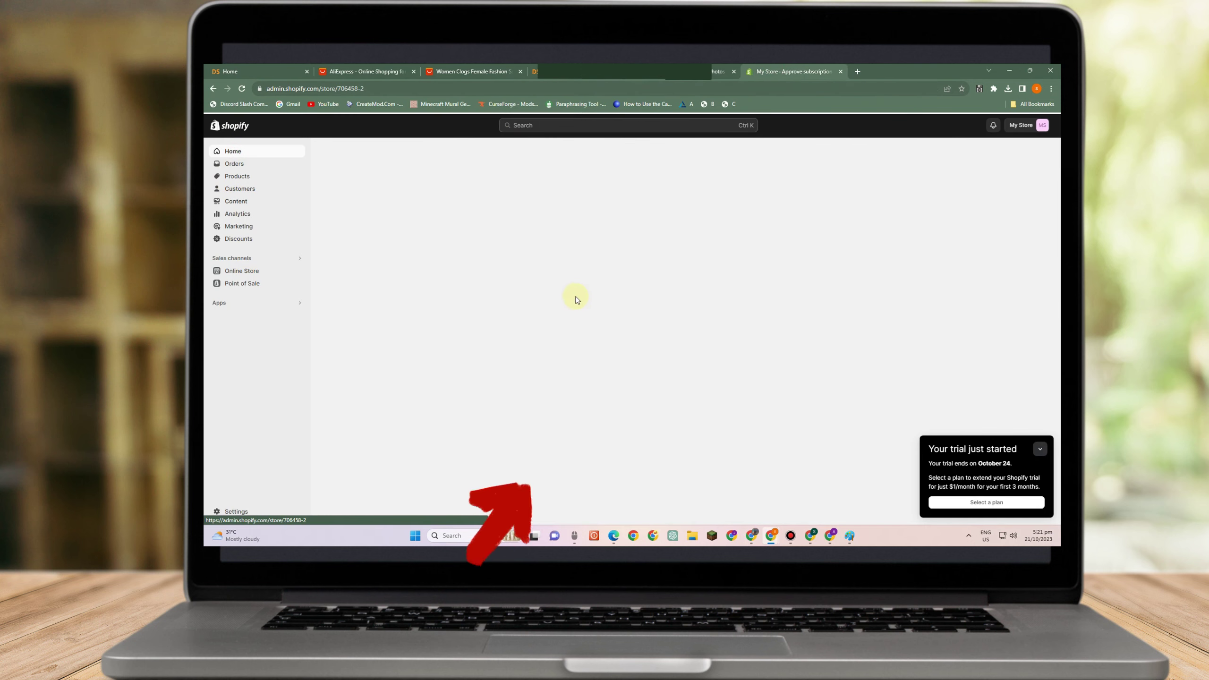